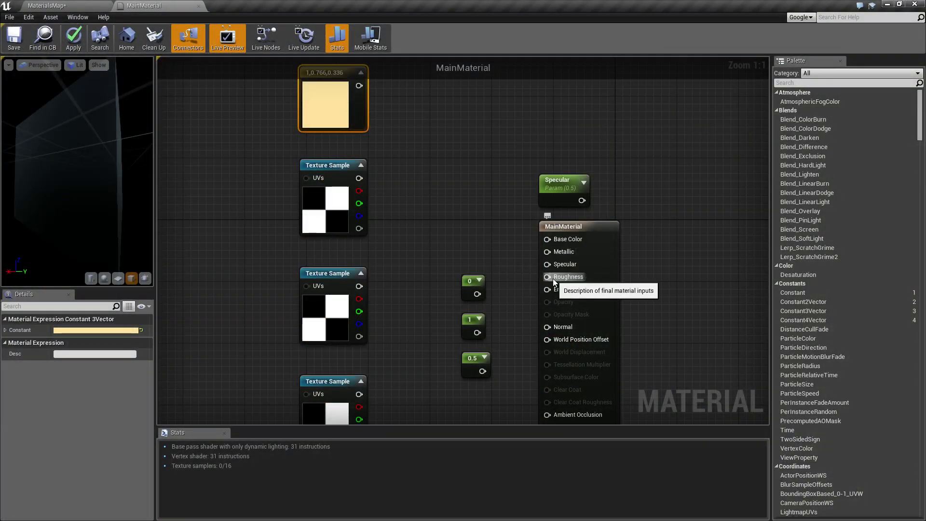
# - Save MainMaterial with its inputs unconnected and inspect the cube in the MaterialsMap level
pyautogui.moveTo(445, 248); pyautogui.dragTo(451, 217, button='right')
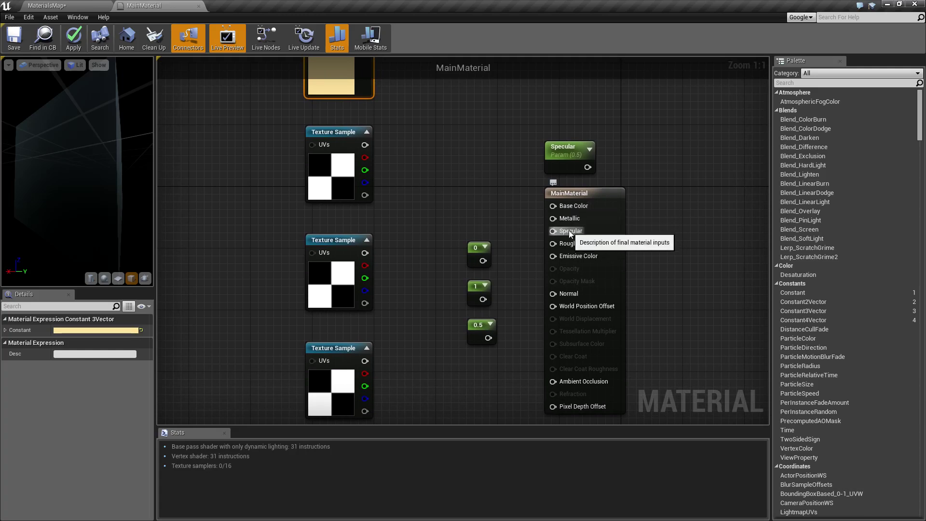
pyautogui.moveTo(438, 192)
pyautogui.mouseDown(button='right')
pyautogui.moveTo(490, 244)
pyautogui.moveTo(470, 193)
pyautogui.moveTo(432, 200)
pyautogui.mouseUp(button='right')
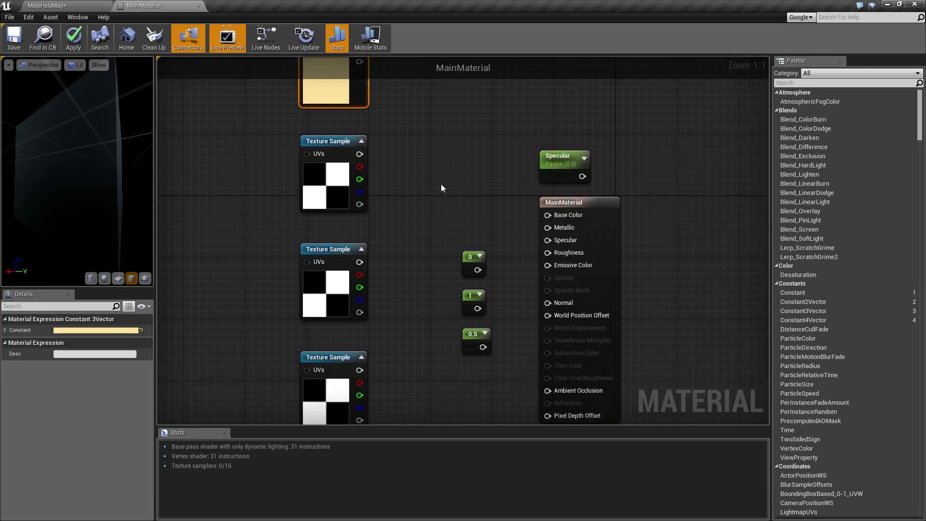
pyautogui.click(15, 37)
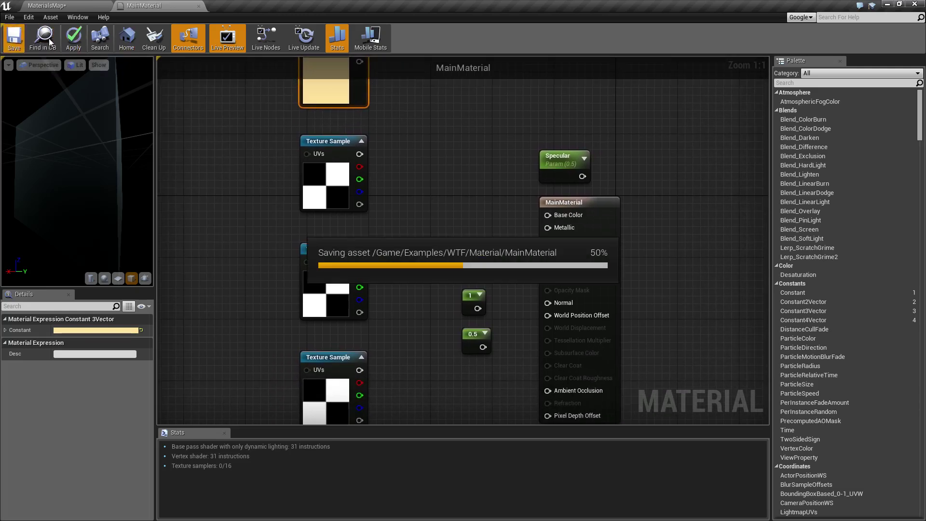
pyautogui.click(77, 4)
pyautogui.keyDown('alt'); pyautogui.moveTo(549, 232); pyautogui.dragTo(553, 167); pyautogui.keyUp('alt')
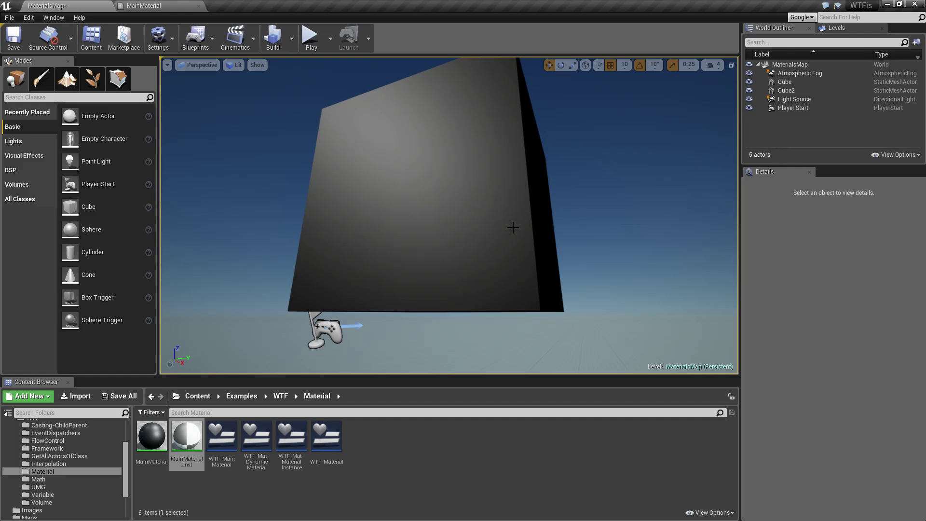
pyautogui.keyDown('alt'); pyautogui.moveTo(471, 224); pyautogui.dragTo(427, 220); pyautogui.keyUp('alt')
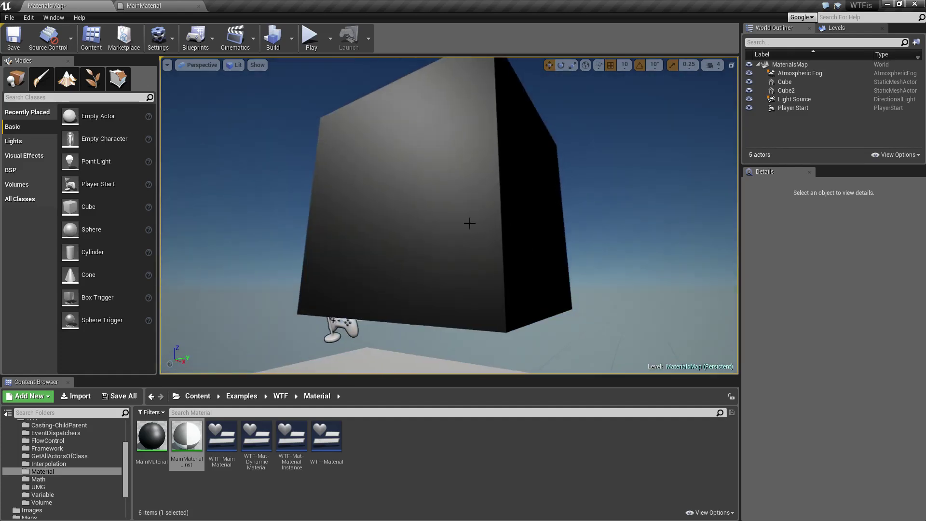
# - Connect the 1,0.766,0.336 colour constant to MainMaterial's Base Color, apply the change, and inspect the cube in the level
pyautogui.click(165, 5)
pyautogui.moveTo(488, 194); pyautogui.dragTo(452, 229, button='right')
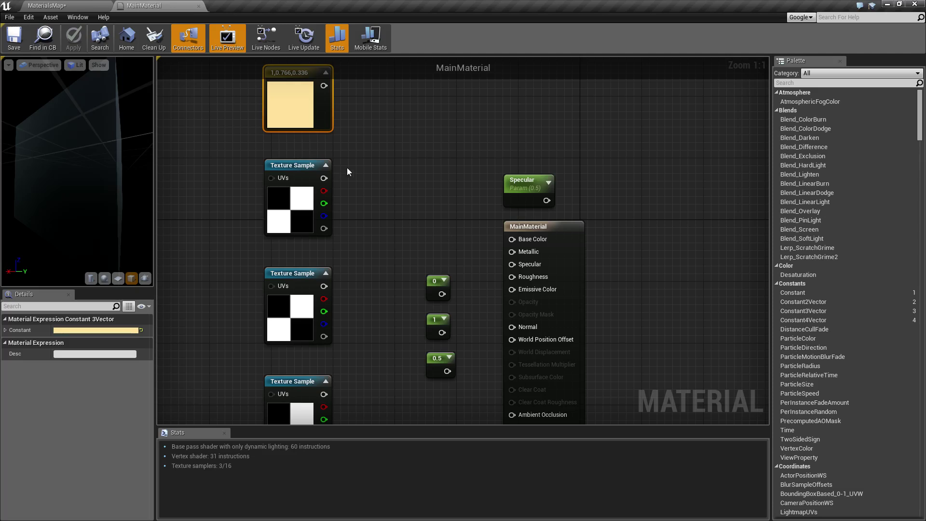
pyautogui.moveTo(324, 85); pyautogui.dragTo(514, 242)
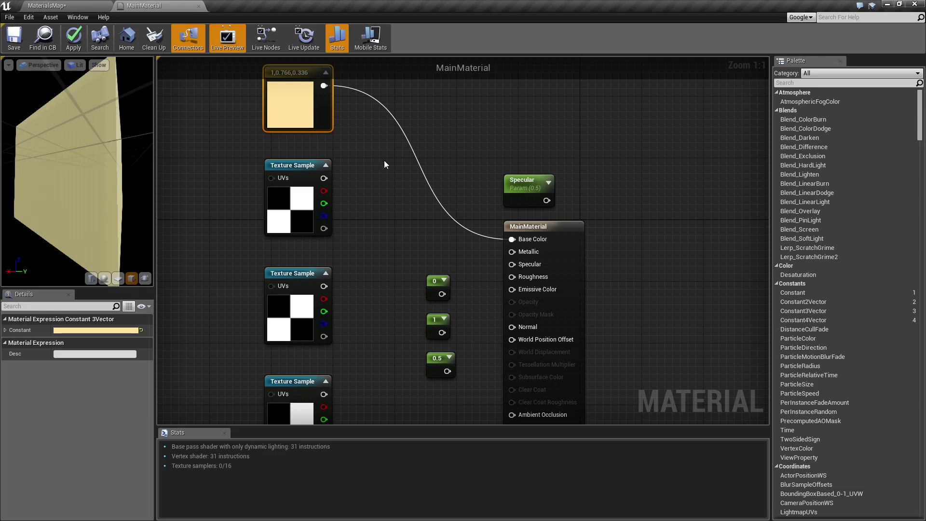
pyautogui.click(73, 38)
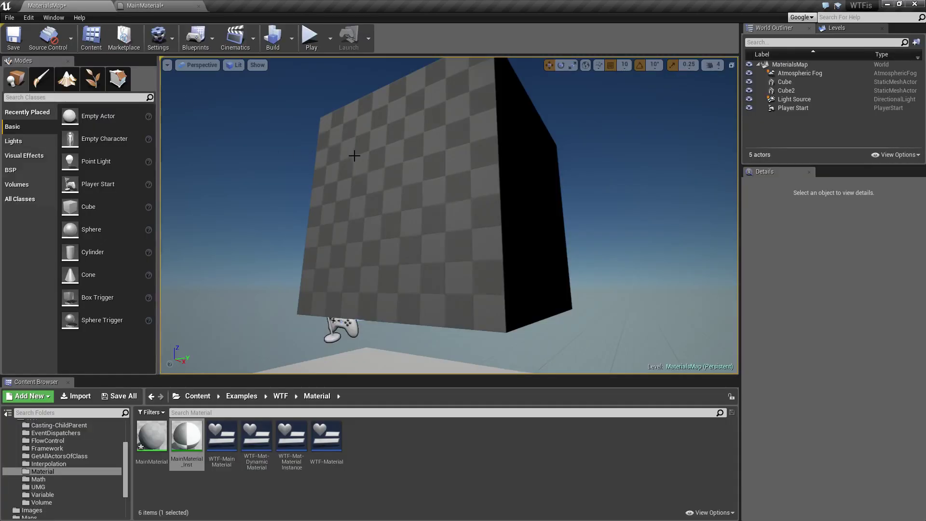
pyautogui.keyDown('alt'); pyautogui.moveTo(478, 174); pyautogui.dragTo(511, 300); pyautogui.keyUp('alt')
pyautogui.moveTo(468, 212); pyautogui.dragTo(475, 164, button='right')
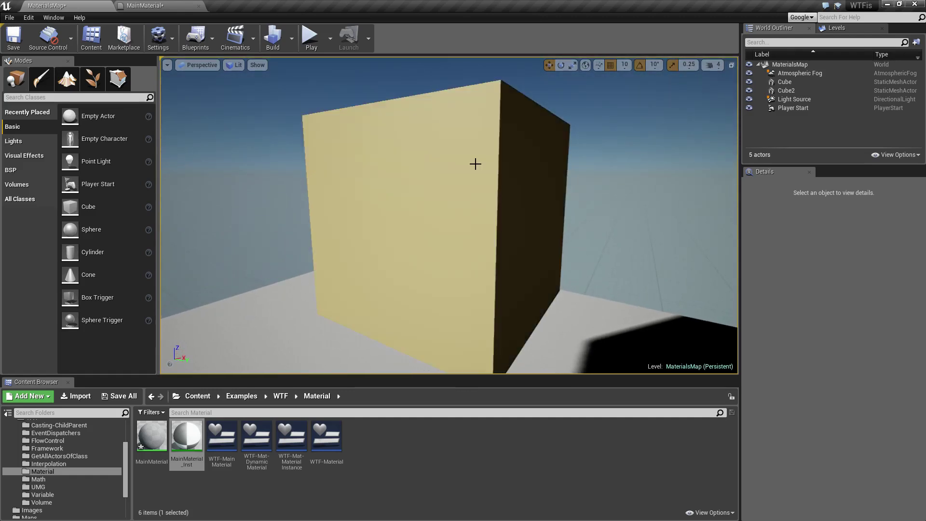
pyautogui.keyDown('alt'); pyautogui.moveTo(485, 189); pyautogui.dragTo(531, 172); pyautogui.keyUp('alt')
pyautogui.moveTo(475, 164); pyautogui.dragTo(482, 190, button='right')
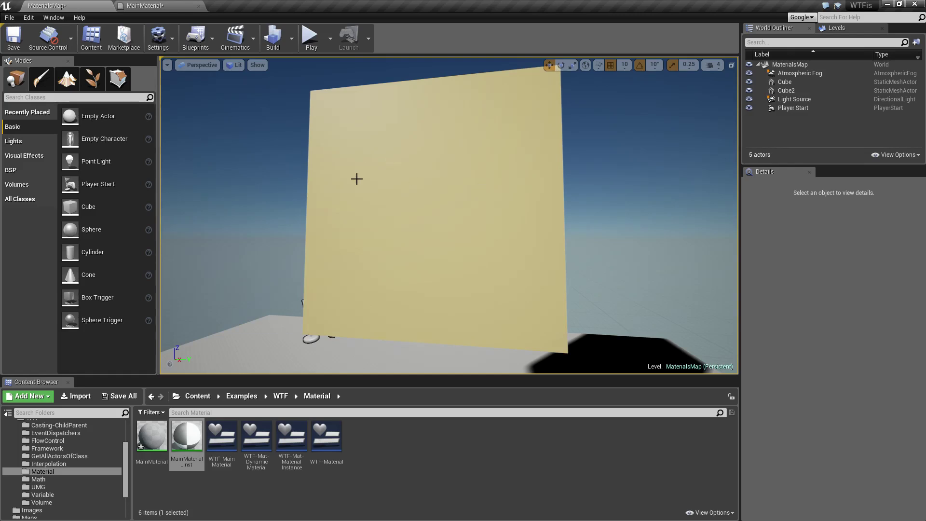
# - Connect the uppermost Texture Sample's combined colour output to Base Color instead, apply the change, and inspect the cube in the level
pyautogui.click(158, 4)
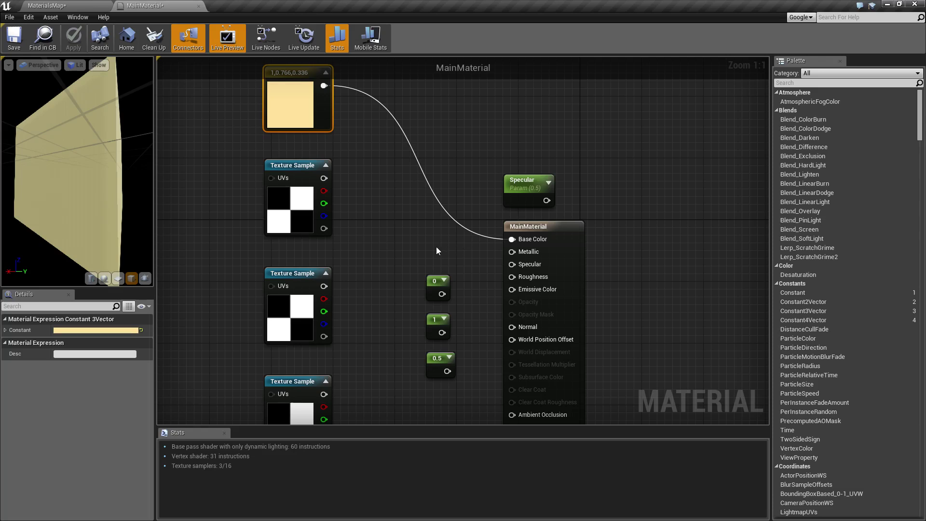
pyautogui.moveTo(382, 178); pyautogui.dragTo(386, 205, button='right')
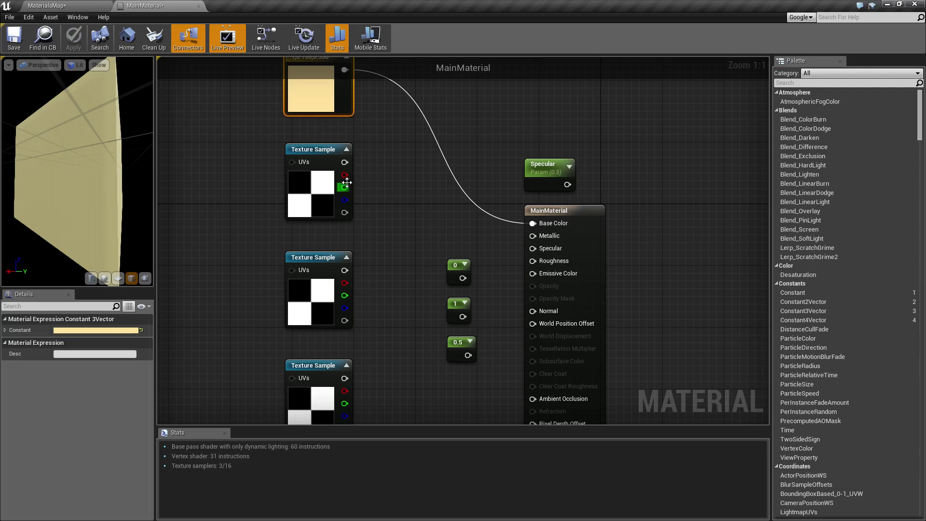
pyautogui.moveTo(345, 163); pyautogui.dragTo(541, 222)
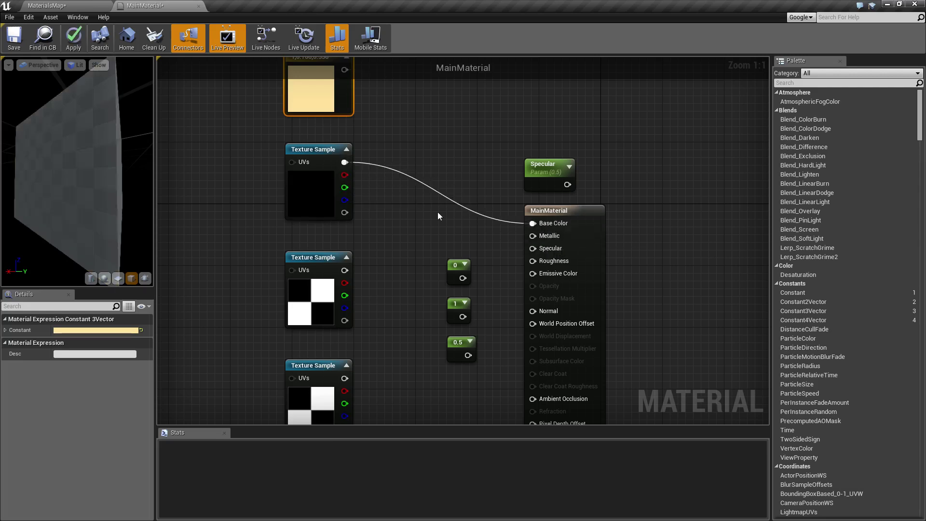
pyautogui.click(76, 37)
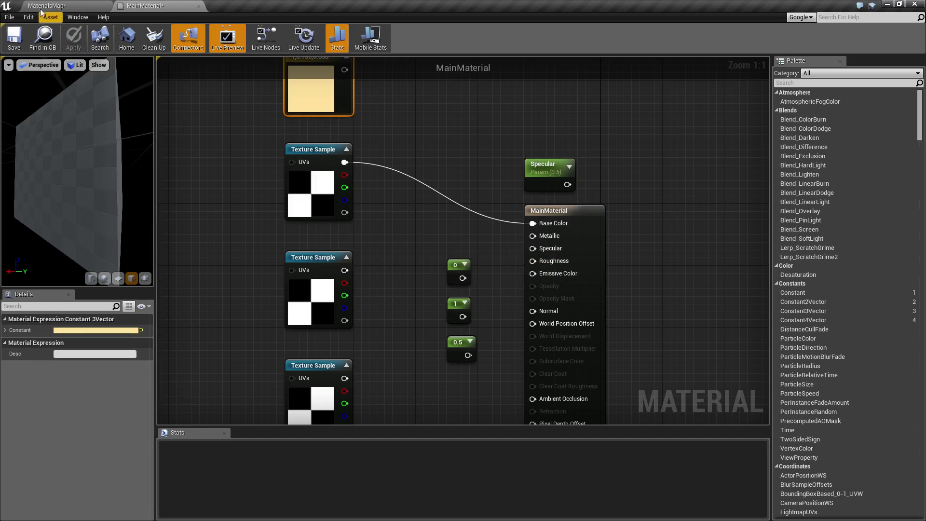
pyautogui.click(62, 5)
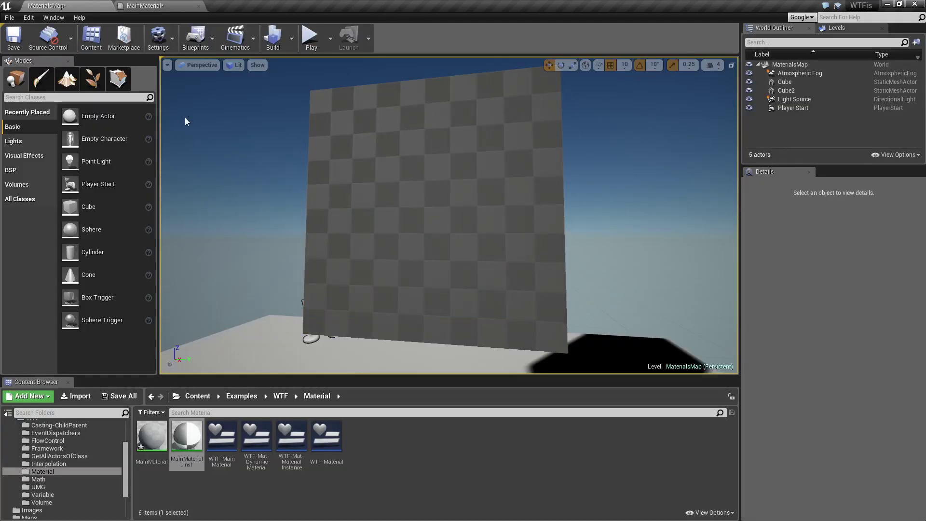
pyautogui.moveTo(475, 158); pyautogui.dragTo(418, 183, button='right')
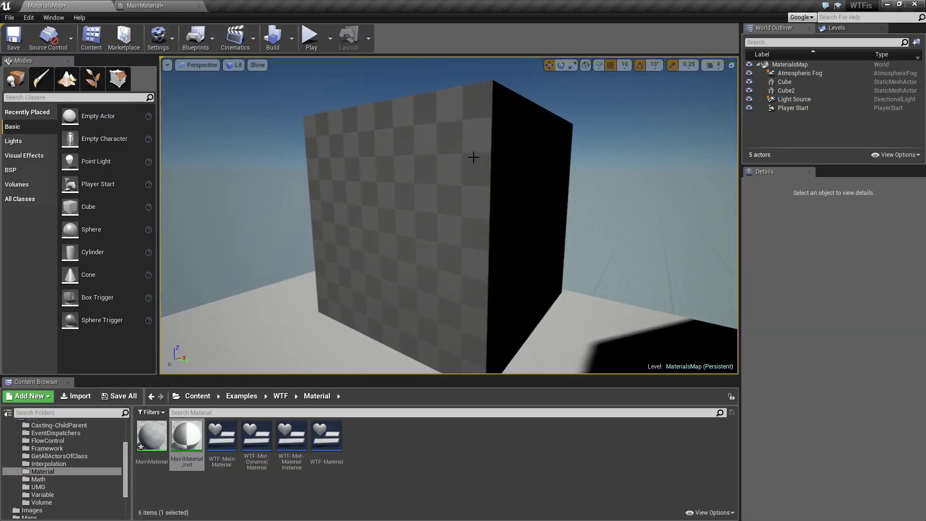
pyautogui.keyDown('alt'); pyautogui.moveTo(444, 213); pyautogui.dragTo(477, 186); pyautogui.keyUp('alt')
pyautogui.keyDown('alt'); pyautogui.moveTo(503, 252); pyautogui.dragTo(441, 229); pyautogui.keyUp('alt')
pyautogui.moveTo(498, 235)
pyautogui.keyDown('alt'); pyautogui.mouseDown()
pyautogui.moveTo(508, 237)
pyautogui.moveTo(483, 239)
pyautogui.mouseUp(); pyautogui.keyUp('alt')
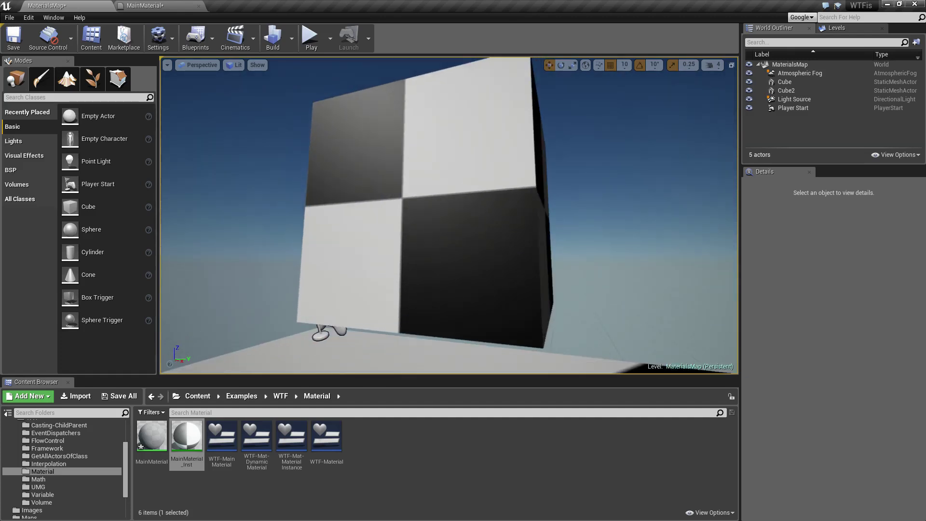
# - Disconnect the Texture Sample from MainMaterial and reconnect the 1,0.766,0.336 colour constant to Base Color
pyautogui.click(180, 6)
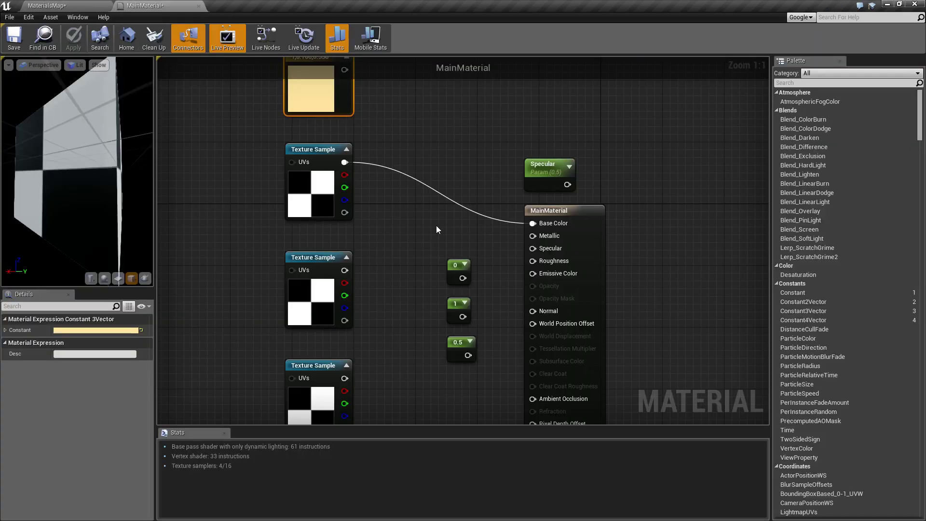
pyautogui.keyDown('alt'); pyautogui.click(344, 162); pyautogui.keyUp('alt')
pyautogui.moveTo(344, 70); pyautogui.dragTo(537, 233)
# - Connect the constant 1 to MainMaterial's Metallic input, apply the change, and inspect the cube in the level
pyautogui.moveTo(463, 326); pyautogui.dragTo(534, 246)
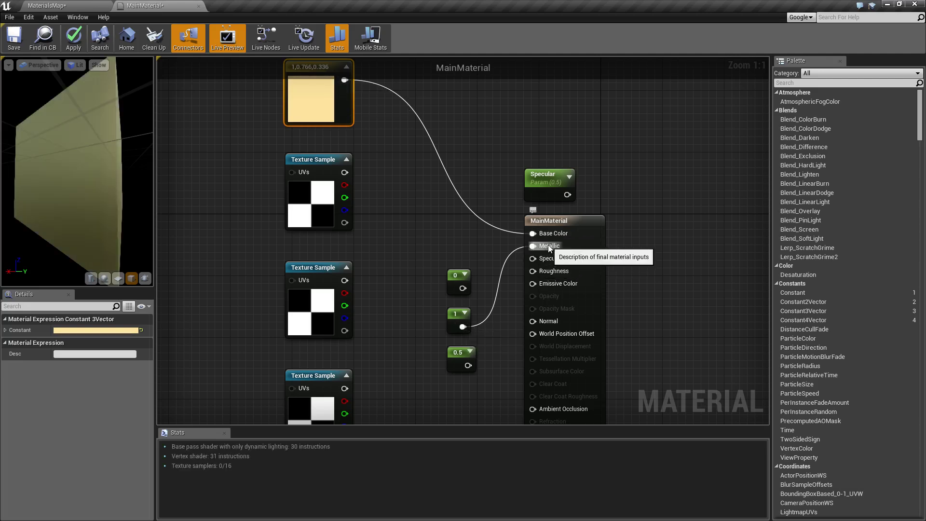
pyautogui.click(73, 37)
pyautogui.click(54, 5)
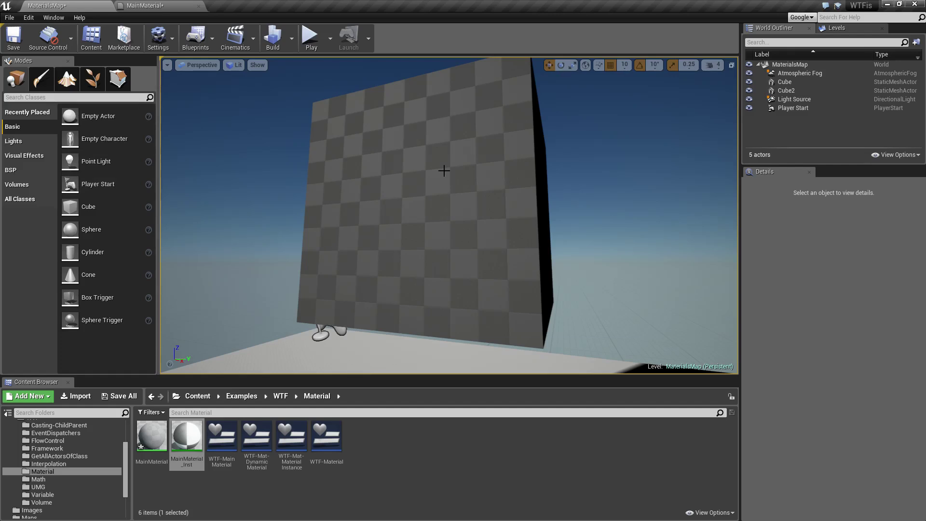
pyautogui.moveTo(464, 157)
pyautogui.keyDown('alt'); pyautogui.mouseDown()
pyautogui.moveTo(454, 232)
pyautogui.moveTo(430, 188)
pyautogui.moveTo(456, 154)
pyautogui.moveTo(482, 173)
pyautogui.moveTo(471, 217)
pyautogui.moveTo(434, 193)
pyautogui.moveTo(446, 150)
pyautogui.moveTo(424, 125)
pyautogui.moveTo(377, 138)
pyautogui.moveTo(355, 174)
pyautogui.moveTo(425, 232)
pyautogui.moveTo(466, 202)
pyautogui.moveTo(470, 169)
pyautogui.moveTo(461, 157)
pyautogui.mouseUp(); pyautogui.keyUp('alt')
pyautogui.moveTo(338, 319); pyautogui.dragTo(453, 242, button='right')
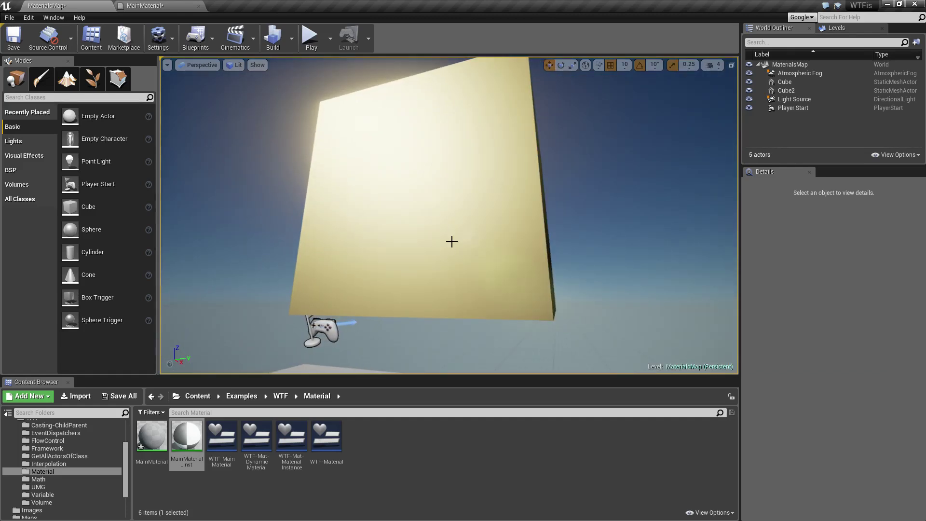
# - Connect the constant 0 to MainMaterial's Roughness input, then apply and save the material
pyautogui.click(176, 5)
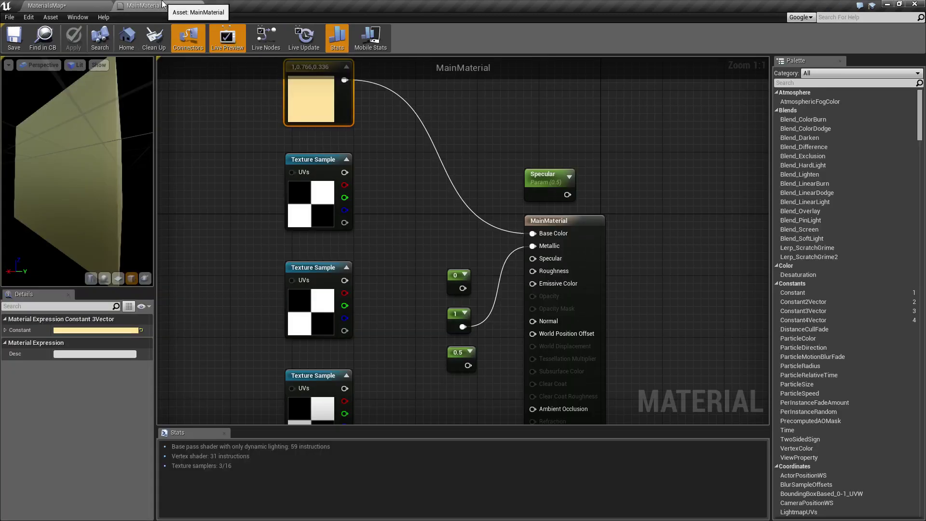
pyautogui.moveTo(462, 288); pyautogui.dragTo(533, 271)
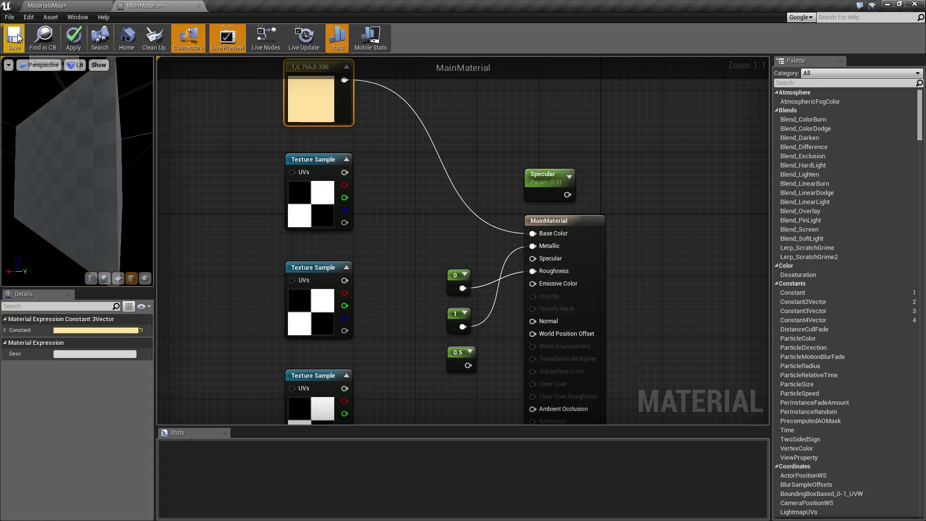
pyautogui.click(75, 43)
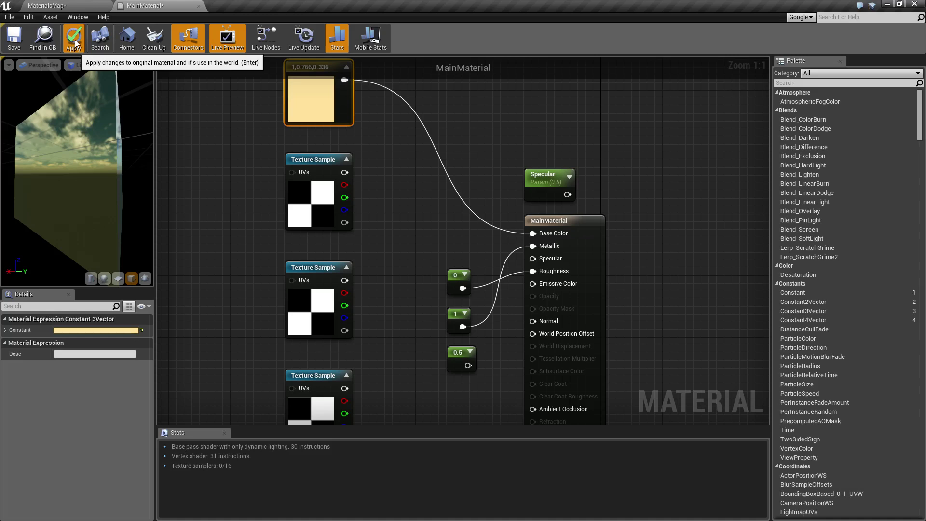
pyautogui.click(15, 44)
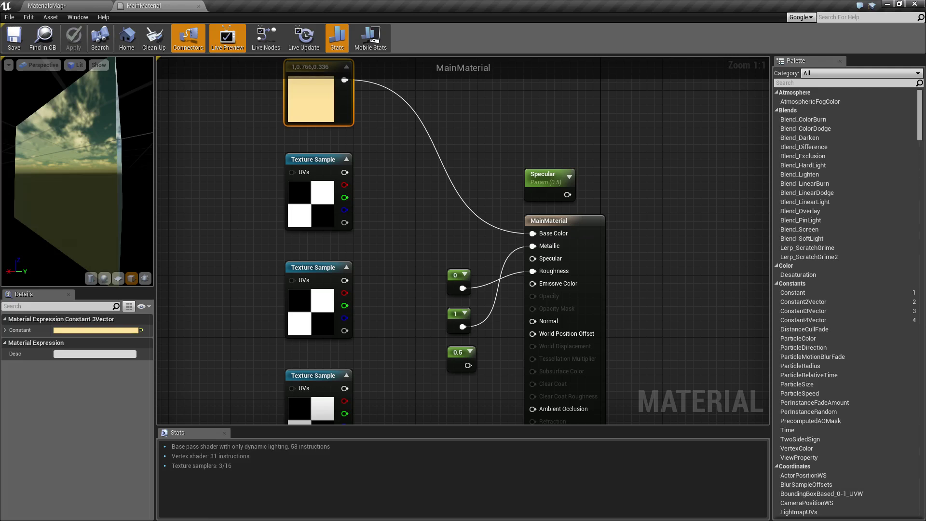
# - Examine the cube's surface reflections in the MaterialsMap level from several angles
pyautogui.click(70, 5)
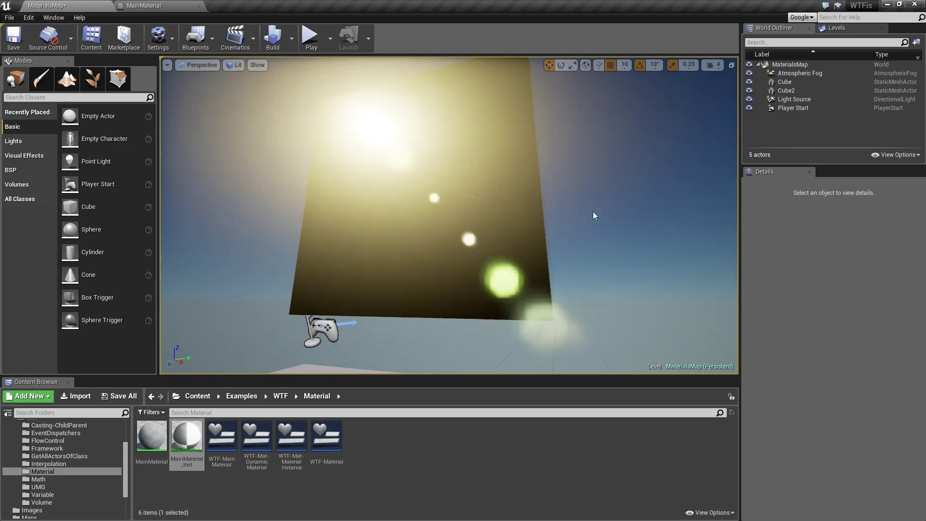
pyautogui.keyDown('alt'); pyautogui.moveTo(448, 217); pyautogui.dragTo(555, 205); pyautogui.keyUp('alt')
pyautogui.moveTo(458, 245); pyautogui.dragTo(436, 236, button='right')
pyautogui.keyDown('alt'); pyautogui.moveTo(436, 236); pyautogui.dragTo(309, 251); pyautogui.keyUp('alt')
pyautogui.moveTo(432, 241); pyautogui.dragTo(649, 131, button='right')
pyautogui.keyDown('alt'); pyautogui.moveTo(580, 151); pyautogui.dragTo(371, 159); pyautogui.keyUp('alt')
pyautogui.moveTo(531, 158); pyautogui.dragTo(589, 148, button='right')
# - Disconnect the constant from MainMaterial's Roughness input, save the material, and inspect the cube in the level
pyautogui.click(135, 5)
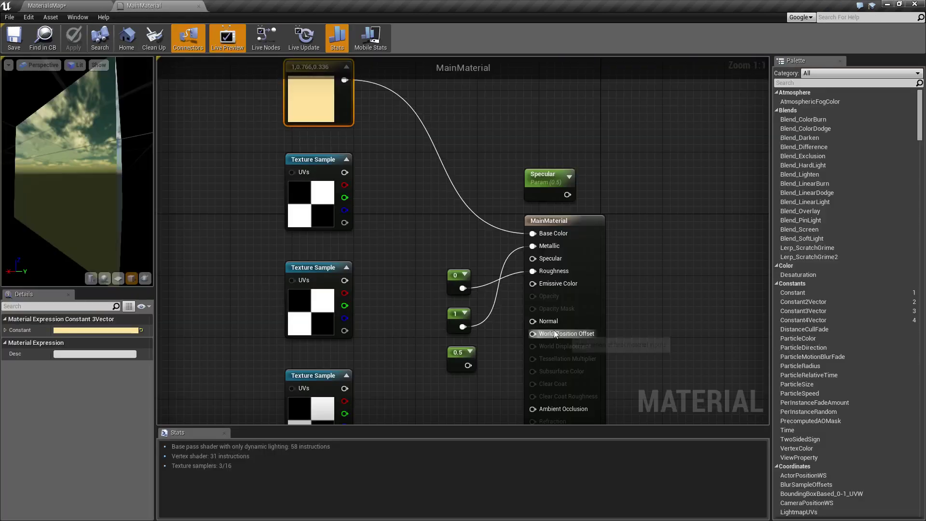
pyautogui.keyDown('alt'); pyautogui.click(533, 271); pyautogui.keyUp('alt')
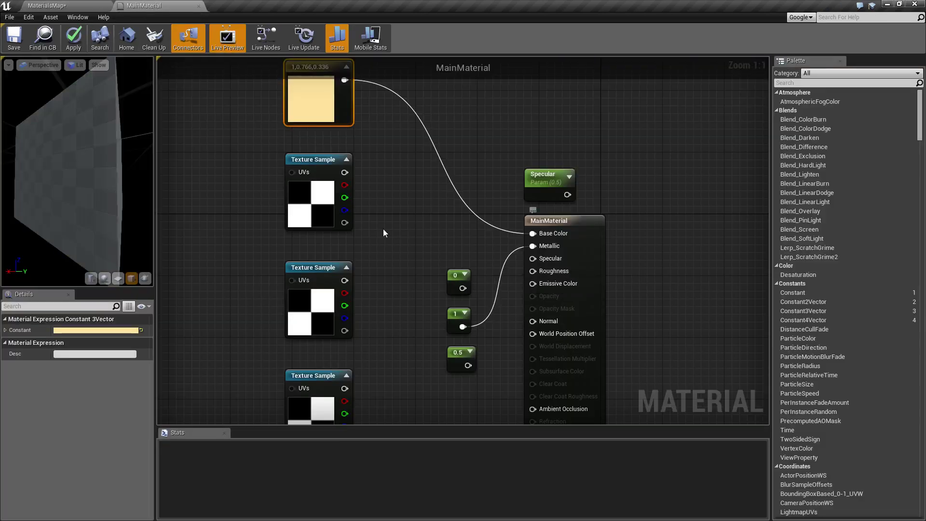
pyautogui.click(9, 33)
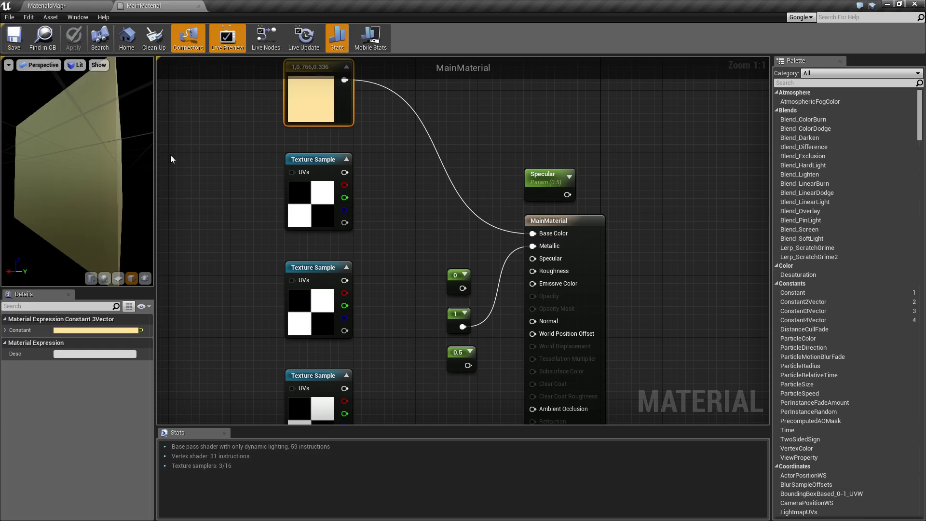
pyautogui.click(72, 6)
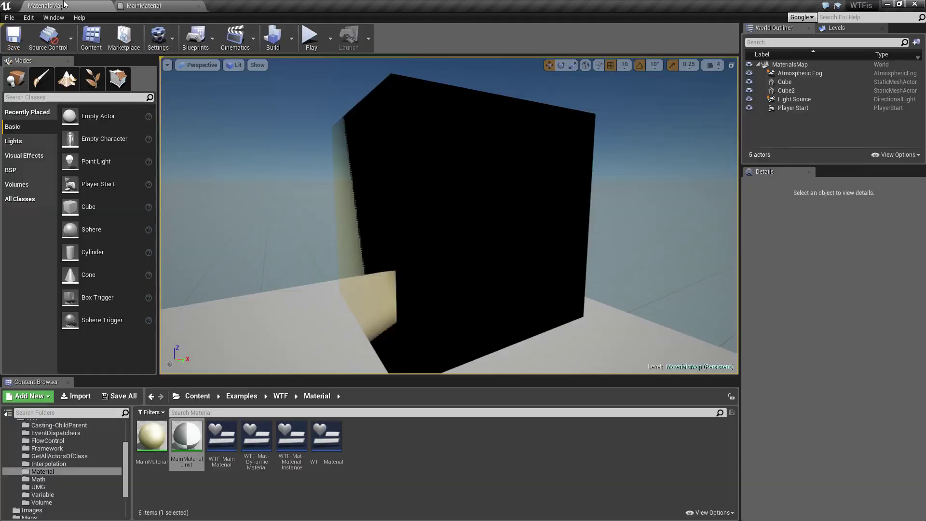
pyautogui.keyDown('alt'); pyautogui.moveTo(290, 193); pyautogui.dragTo(410, 159); pyautogui.keyUp('alt')
pyautogui.moveTo(428, 222); pyautogui.dragTo(386, 222, button='right')
# - Replace the constant 1 on Metallic with the uppermost Texture Sample's combined output, save the material, and view the cube in the level
pyautogui.click(164, 6)
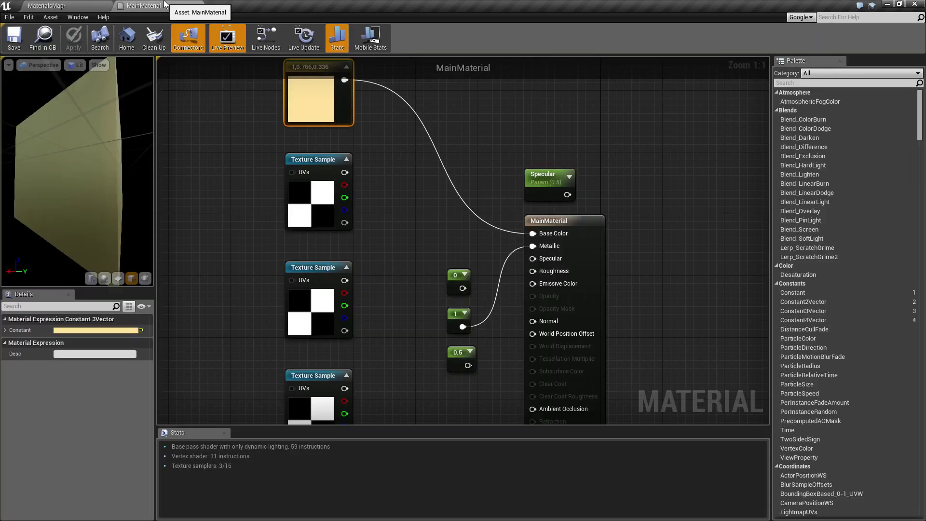
pyautogui.keyDown('alt'); pyautogui.click(532, 247); pyautogui.keyUp('alt')
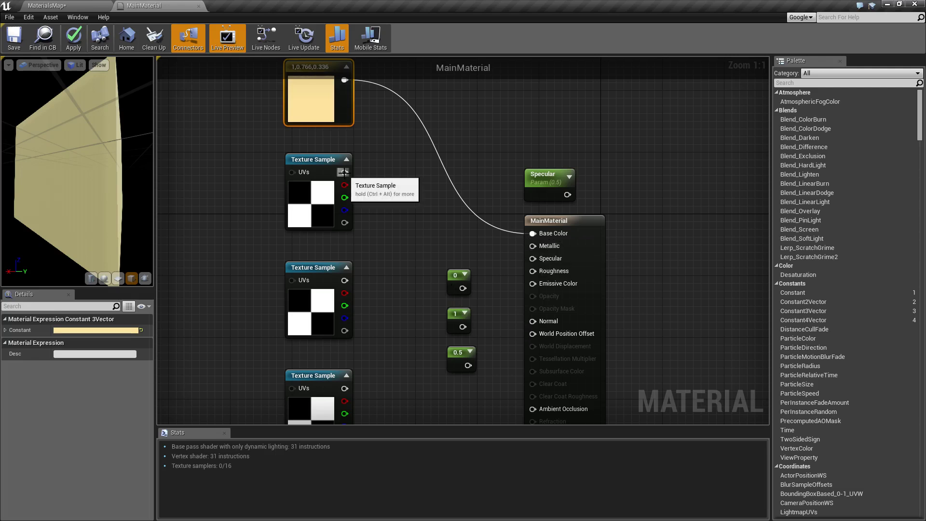
pyautogui.moveTo(343, 172); pyautogui.dragTo(533, 246)
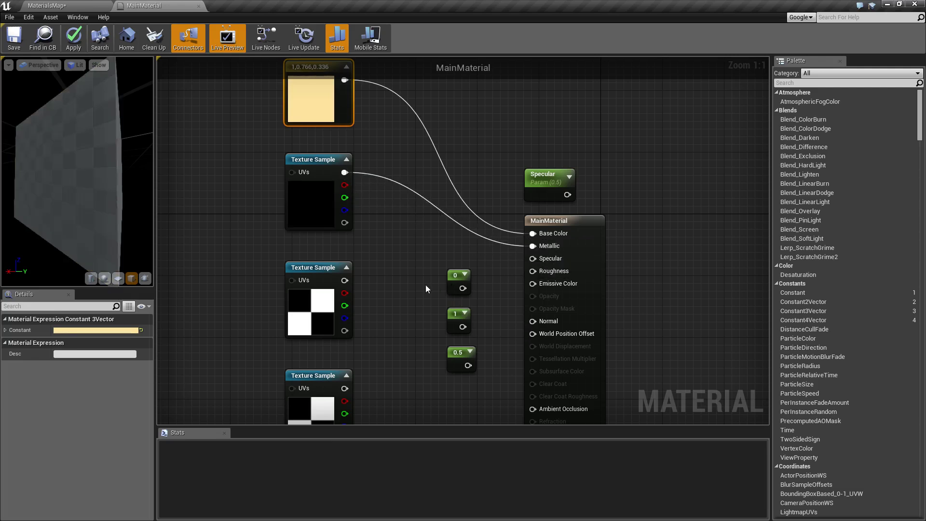
pyautogui.click(14, 42)
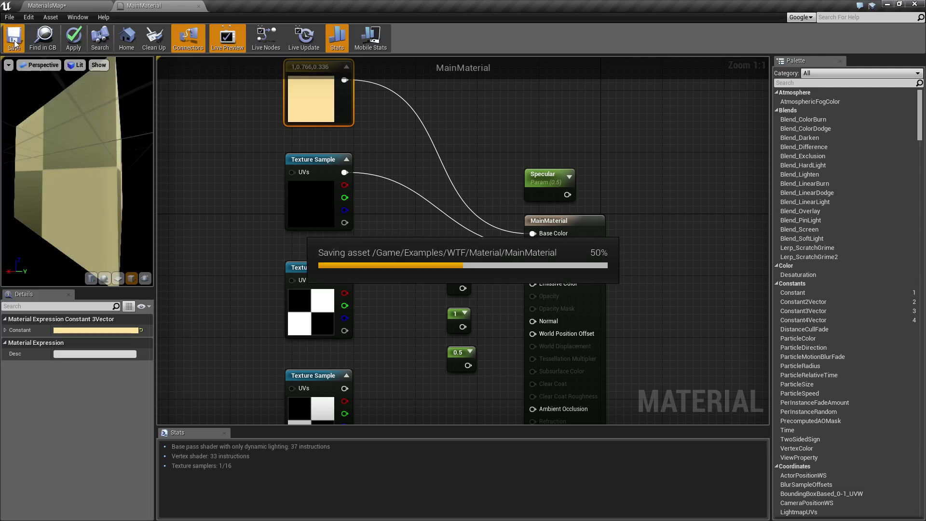
pyautogui.click(72, 5)
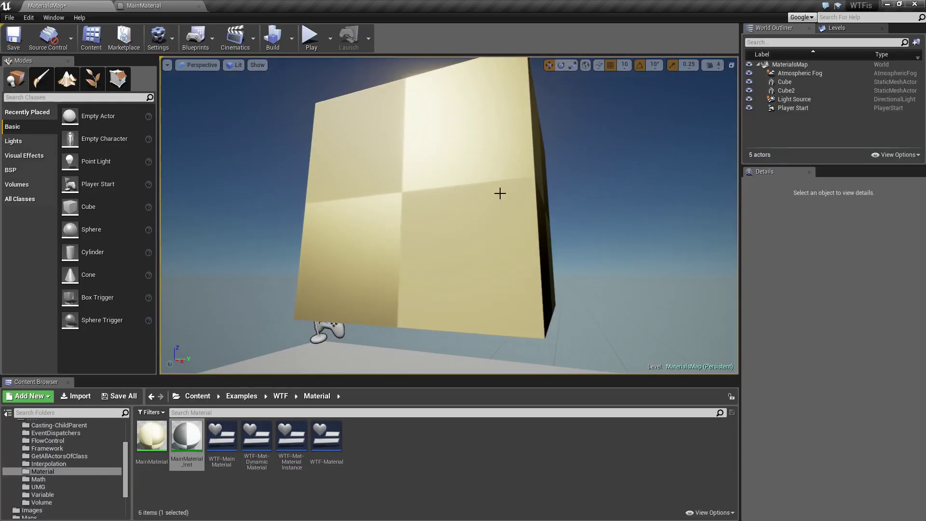
# - Examine the cube's checkered metallic surface in the MaterialsMap level from several angles and compare it with the MainMaterial graph
pyautogui.moveTo(502, 166)
pyautogui.keyDown('alt'); pyautogui.mouseDown()
pyautogui.moveTo(444, 164)
pyautogui.moveTo(502, 154)
pyautogui.mouseUp(); pyautogui.keyUp('alt')
pyautogui.moveTo(492, 160); pyautogui.dragTo(521, 151, button='right')
pyautogui.moveTo(476, 221); pyautogui.dragTo(475, 221, button='right')
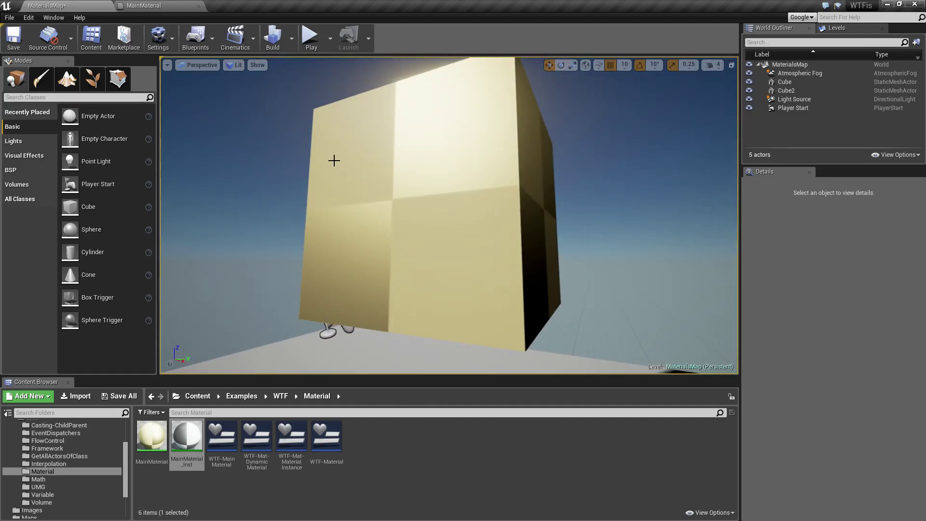
pyautogui.moveTo(443, 227); pyautogui.dragTo(444, 230, button='right')
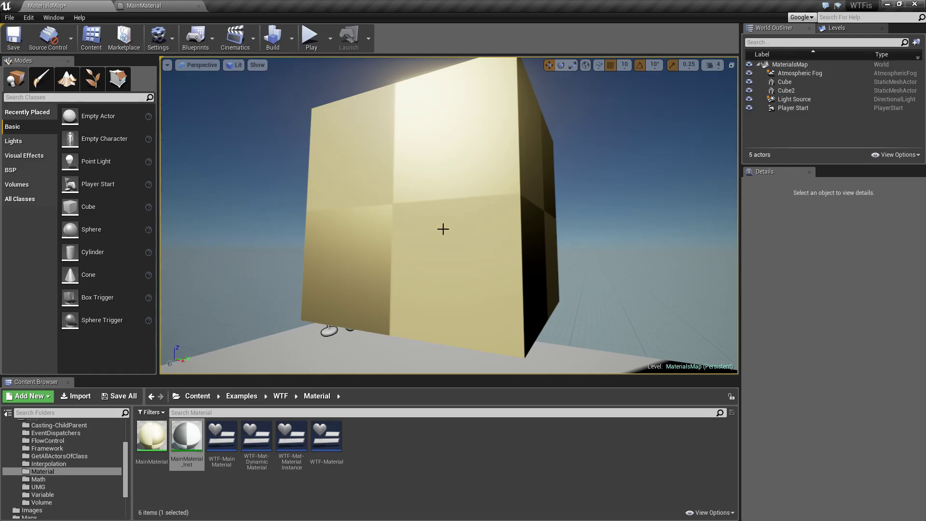
pyautogui.click(167, 5)
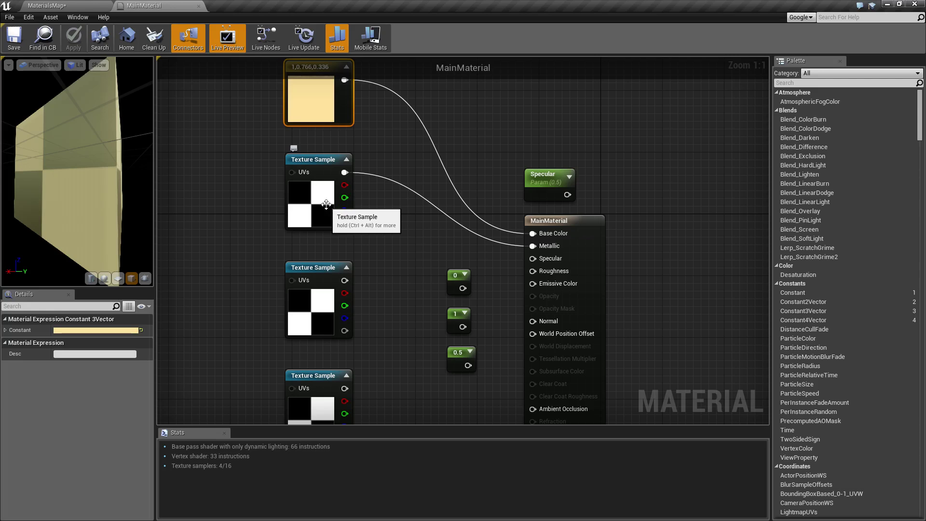
pyautogui.click(95, 5)
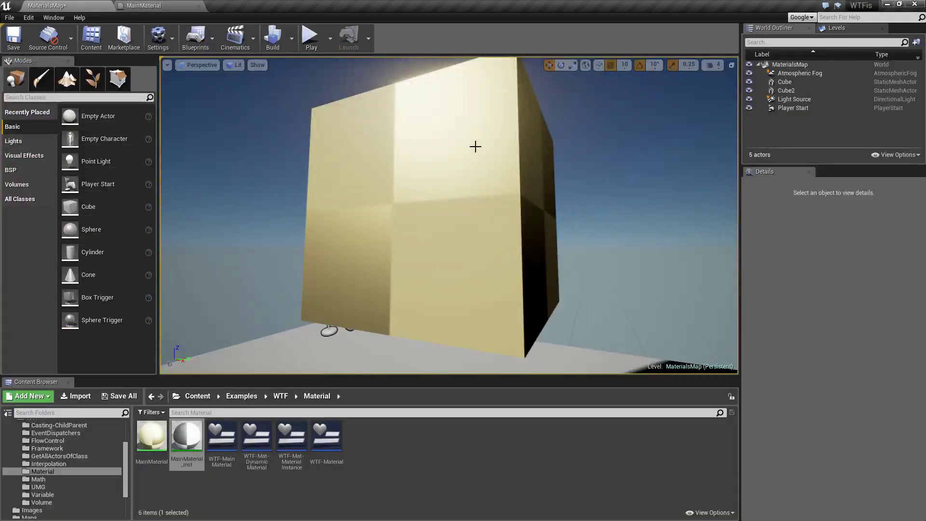
pyautogui.keyDown('alt'); pyautogui.moveTo(476, 147); pyautogui.dragTo(499, 138); pyautogui.keyUp('alt')
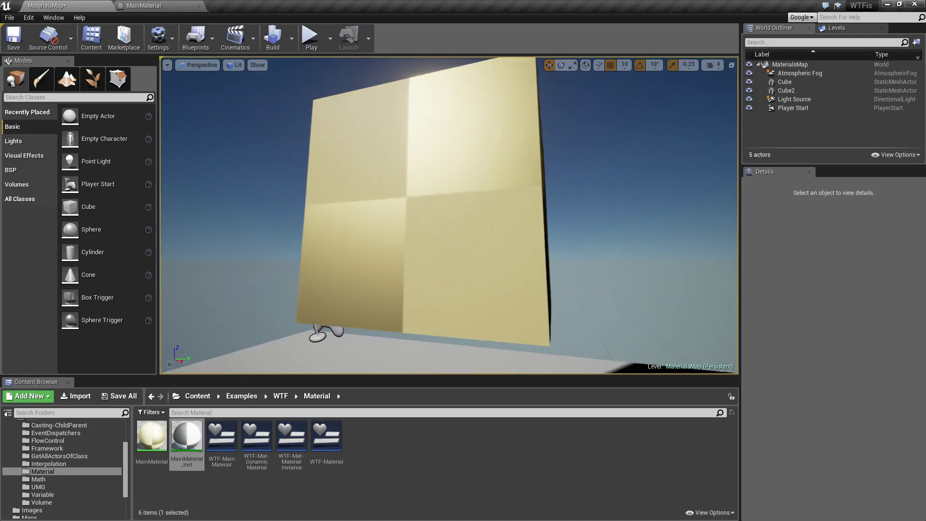
pyautogui.moveTo(467, 146); pyautogui.dragTo(468, 146, button='right')
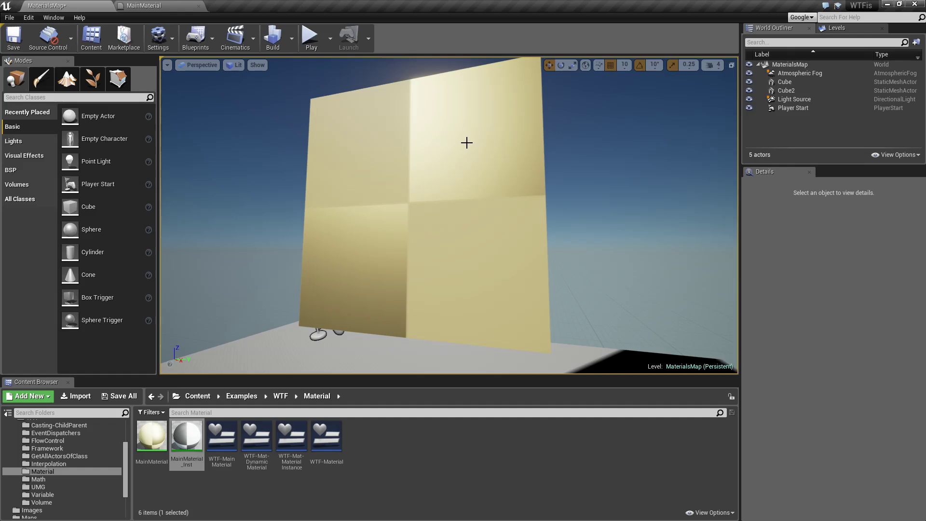
pyautogui.moveTo(516, 170); pyautogui.dragTo(516, 170, button='right')
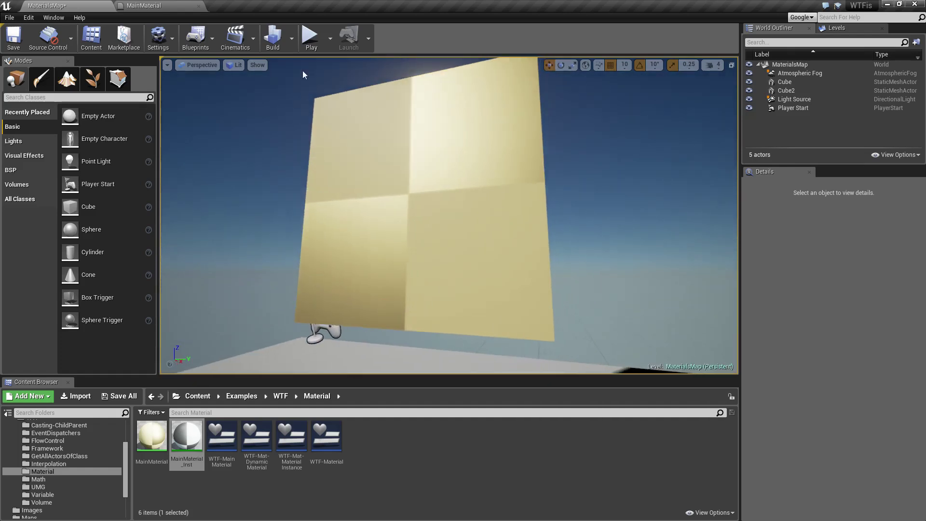
# - Move MainMaterial's three constants lower, connect the Specular parameter to the Specular input, and save the material
pyautogui.click(144, 6)
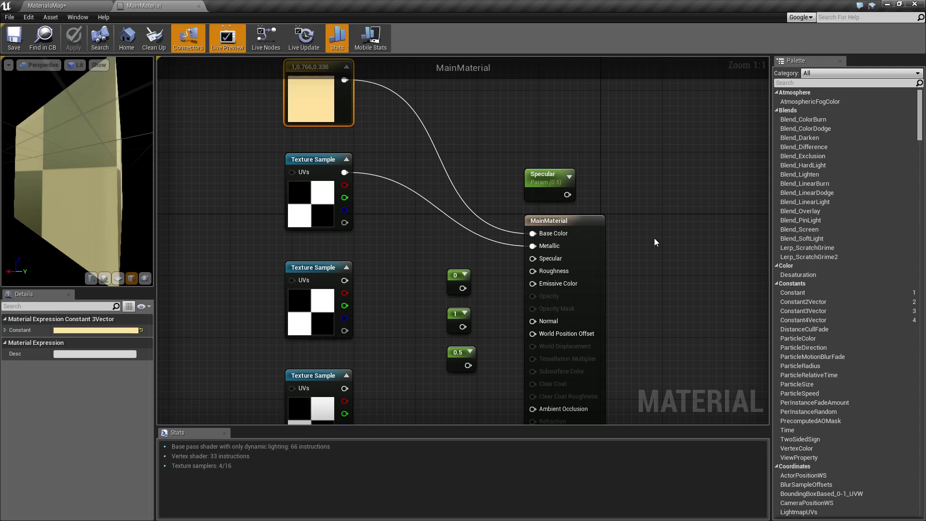
pyautogui.moveTo(438, 259); pyautogui.dragTo(494, 377)
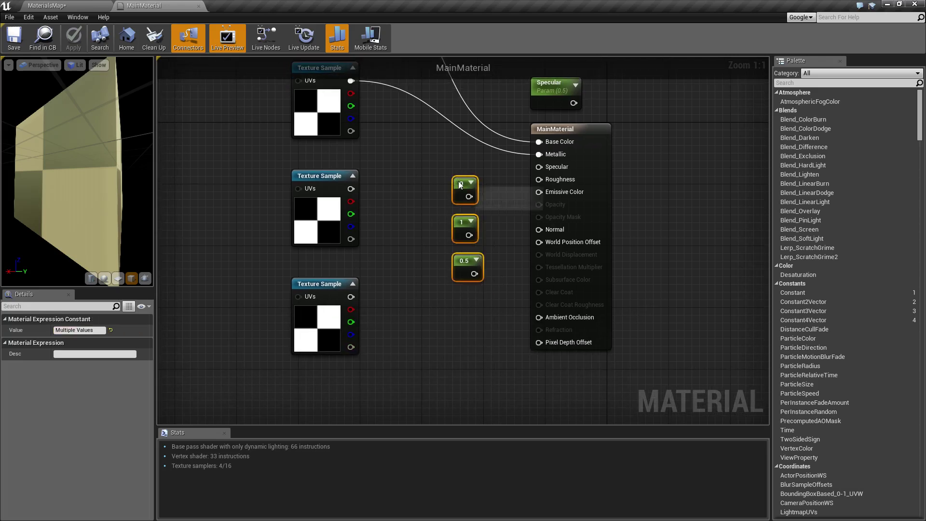
pyautogui.moveTo(459, 181); pyautogui.dragTo(467, 259)
pyautogui.moveTo(558, 82); pyautogui.dragTo(548, 167)
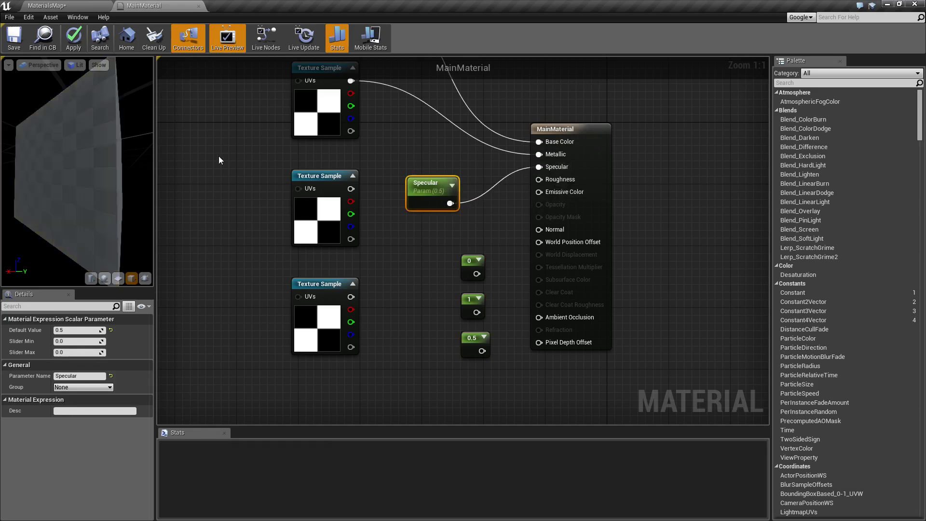
pyautogui.click(14, 39)
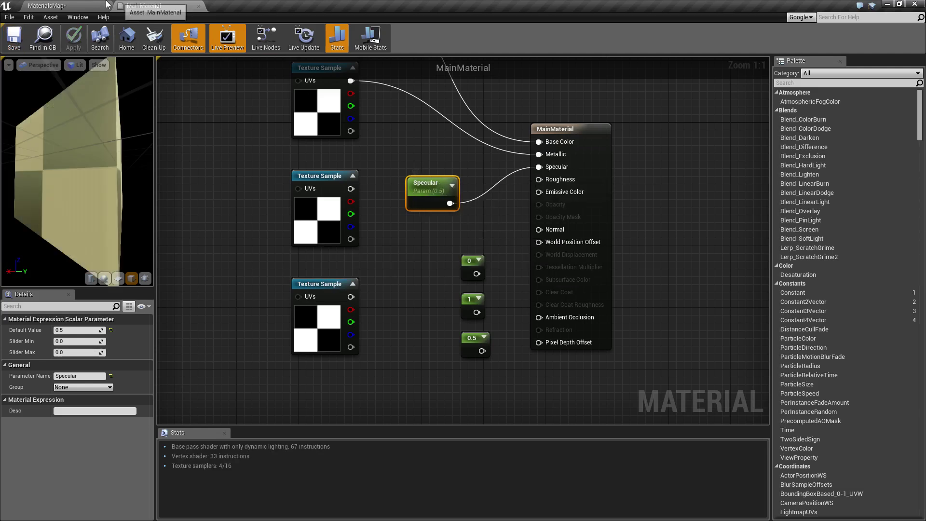
# - Open MainMaterial_Inst from the level's Material folder, place and enlarge its editor beside the cube, and enable the Specular override
pyautogui.click(78, 5)
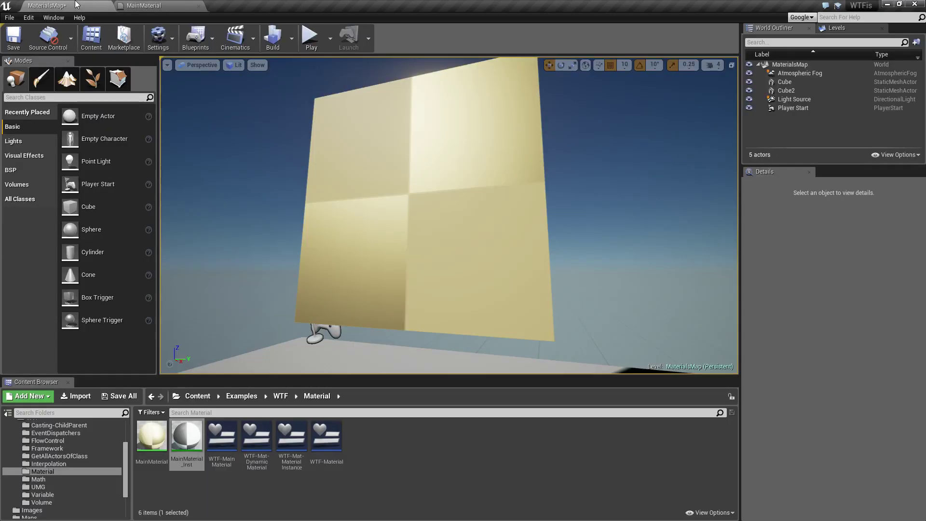
pyautogui.doubleClick(187, 436)
pyautogui.moveTo(241, 6); pyautogui.dragTo(550, 25)
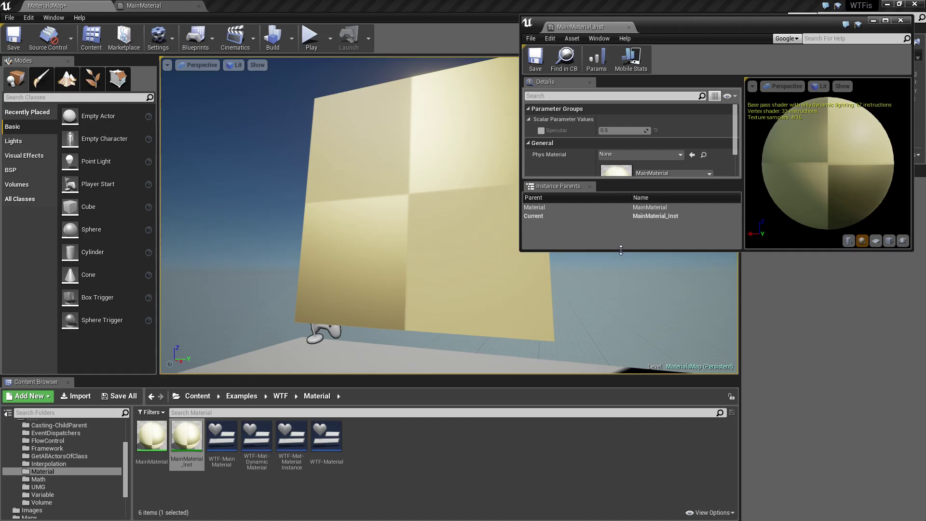
pyautogui.moveTo(622, 251); pyautogui.dragTo(622, 520)
pyautogui.click(541, 116)
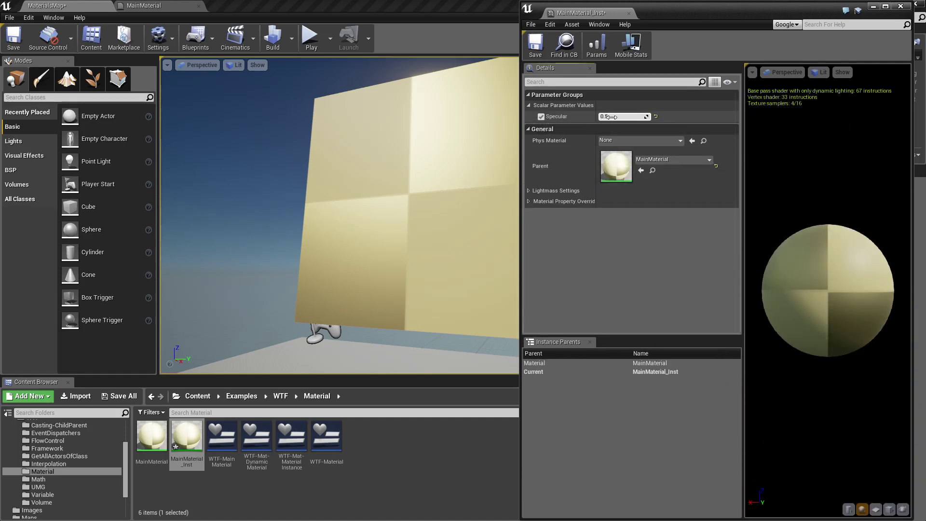
# - Raise MainMaterial_Inst's Specular value to about 1.23 and inspect the cube from below
pyautogui.moveTo(621, 118); pyautogui.dragTo(647, 117)
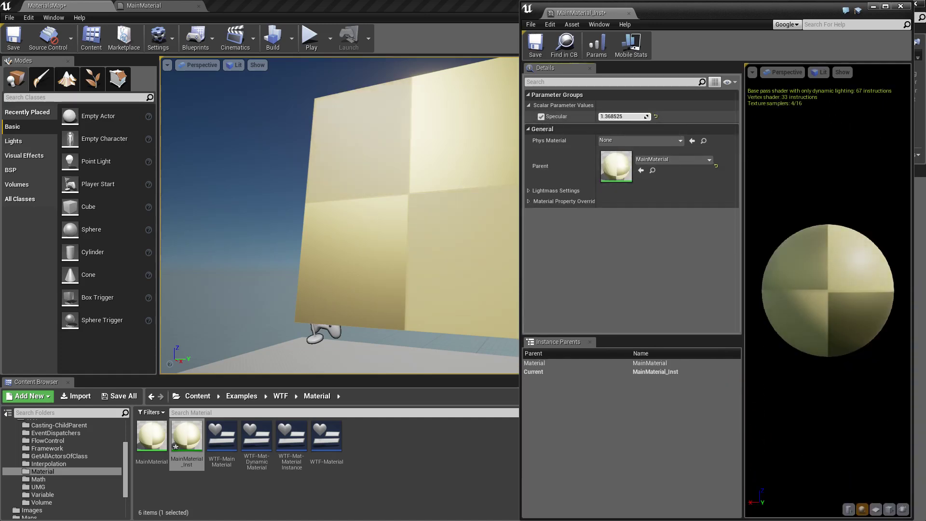
pyautogui.moveTo(462, 244)
pyautogui.mouseDown()
pyautogui.moveTo(451, 234)
pyautogui.moveTo(463, 265)
pyautogui.moveTo(462, 240)
pyautogui.mouseUp()
pyautogui.moveTo(461, 250)
pyautogui.mouseDown(button='right')
pyautogui.moveTo(462, 236)
pyautogui.moveTo(461, 250)
pyautogui.mouseUp(button='right')
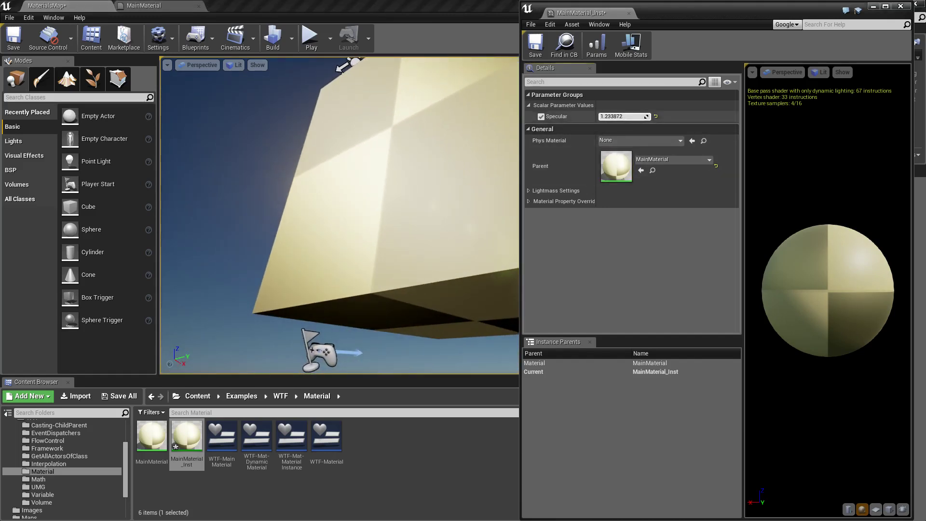
# - Lower MainMaterial_Inst's Specular value to about 0.014, then disable the override and close the instance editor
pyautogui.moveTo(623, 117)
pyautogui.mouseDown()
pyautogui.moveTo(588, 116)
pyautogui.moveTo(624, 117)
pyautogui.mouseUp()
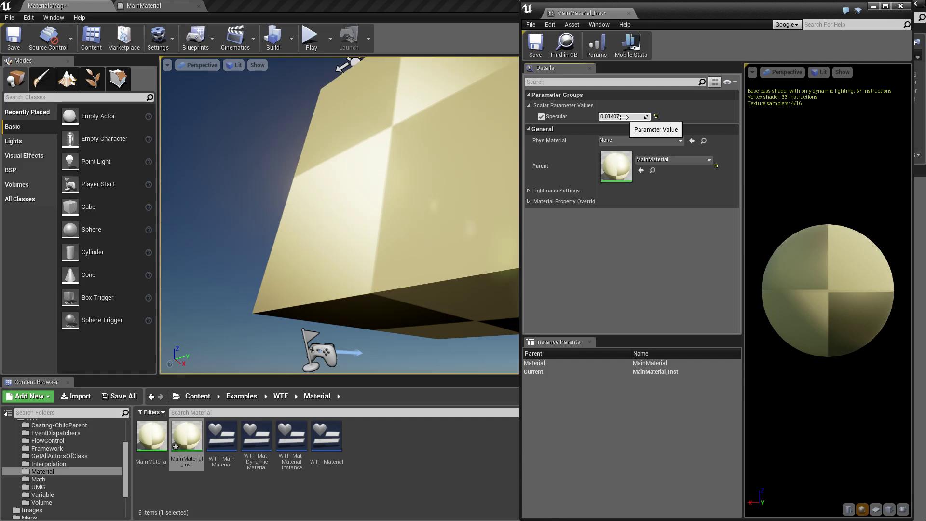
pyautogui.click(542, 116)
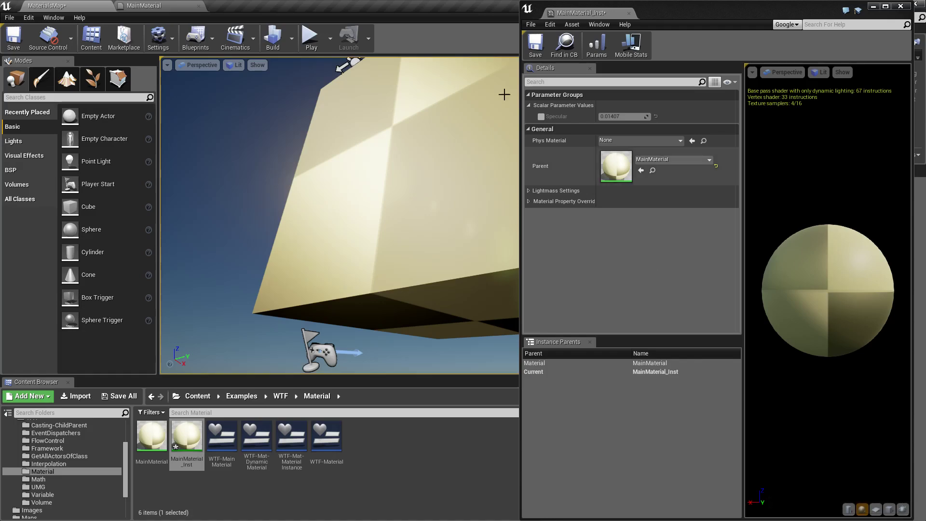
pyautogui.click(629, 13)
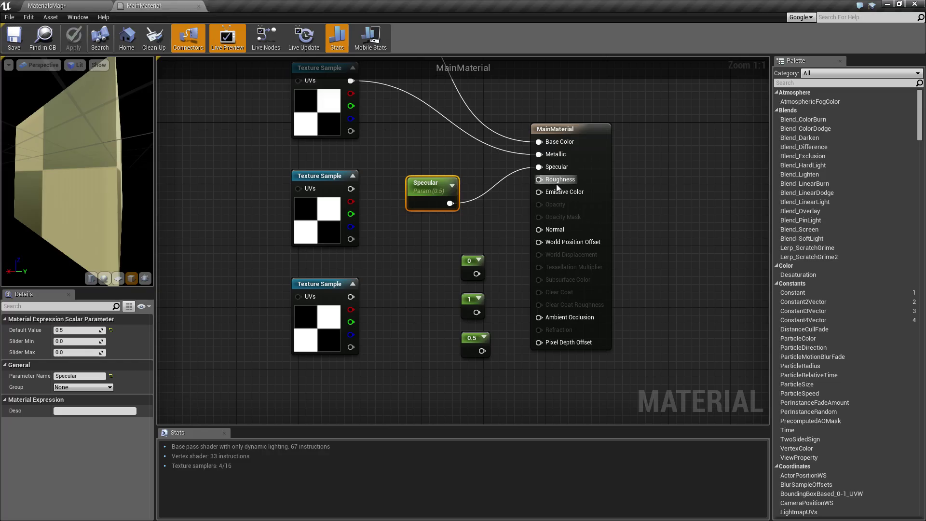
# - Disconnect the Specular parameter from MainMaterial's Specular input and place it above the MainMaterial node
pyautogui.keyDown('alt'); pyautogui.click(539, 166); pyautogui.keyUp('alt')
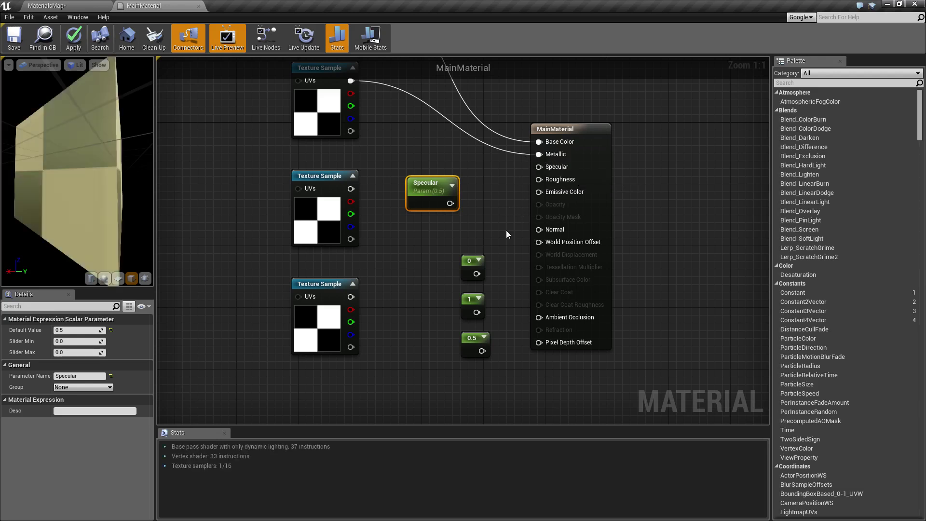
pyautogui.moveTo(485, 203); pyautogui.dragTo(491, 250, button='right')
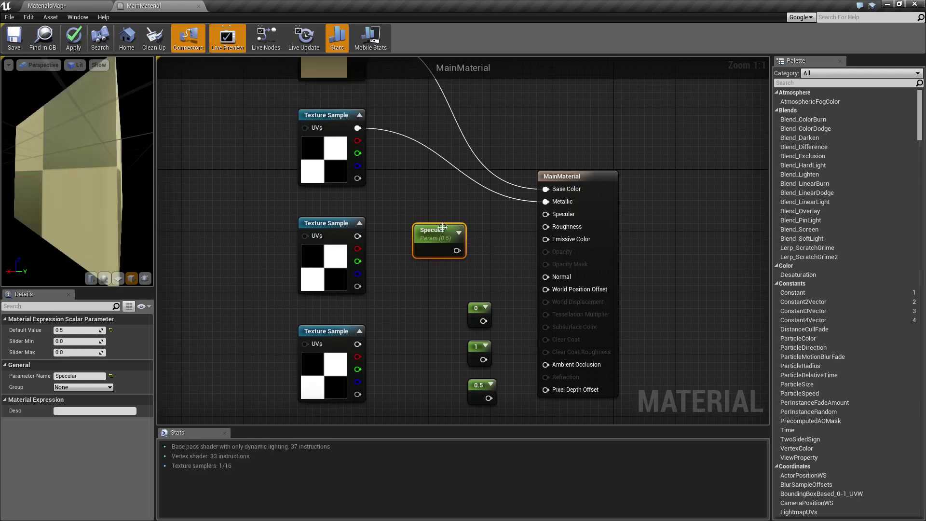
pyautogui.moveTo(441, 247); pyautogui.dragTo(564, 147)
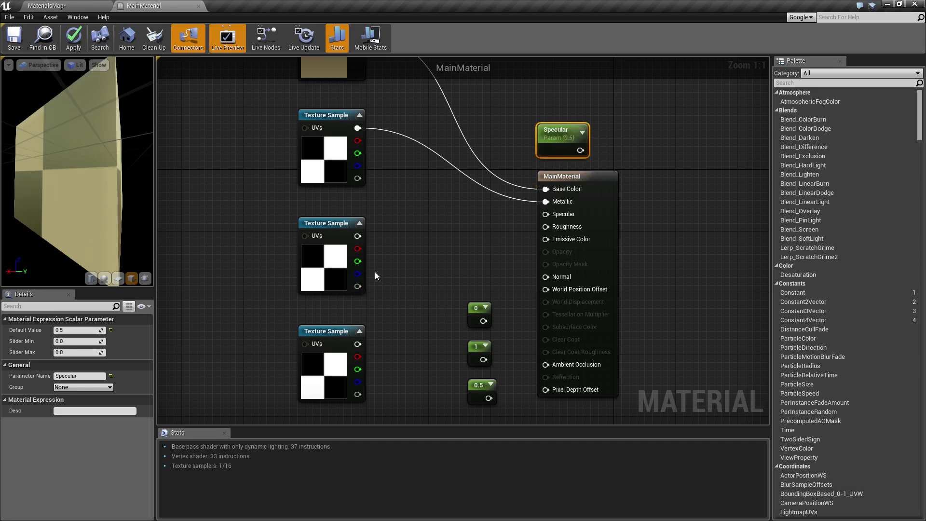
# - Connect the constant 0 to MainMaterial's Roughness input and save the material
pyautogui.moveTo(517, 267); pyautogui.dragTo(488, 254, button='right')
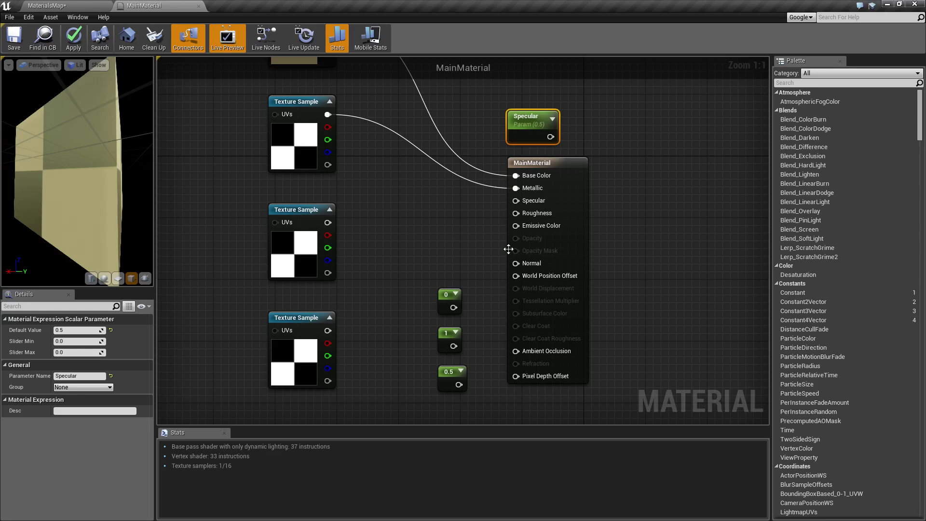
pyautogui.moveTo(499, 241); pyautogui.dragTo(531, 239, button='right')
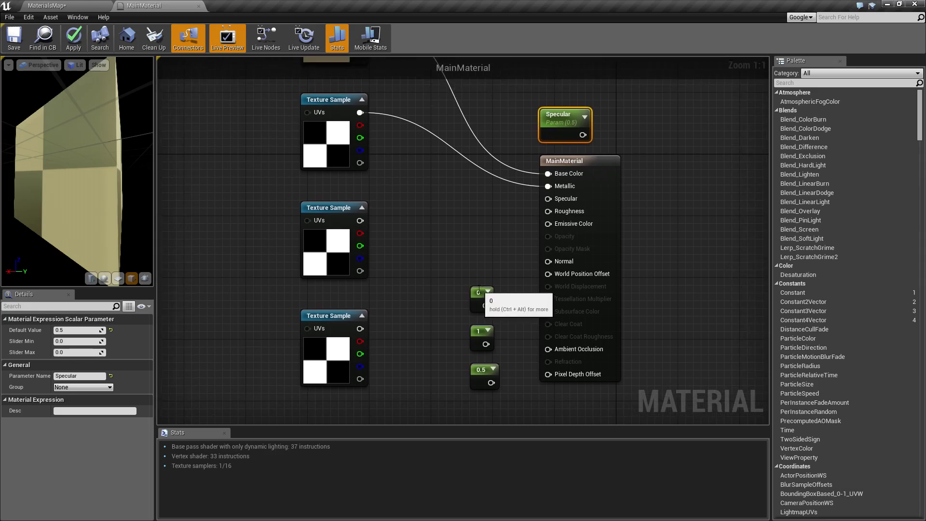
pyautogui.moveTo(485, 305); pyautogui.dragTo(557, 212)
pyautogui.moveTo(440, 234); pyautogui.dragTo(451, 291, button='right')
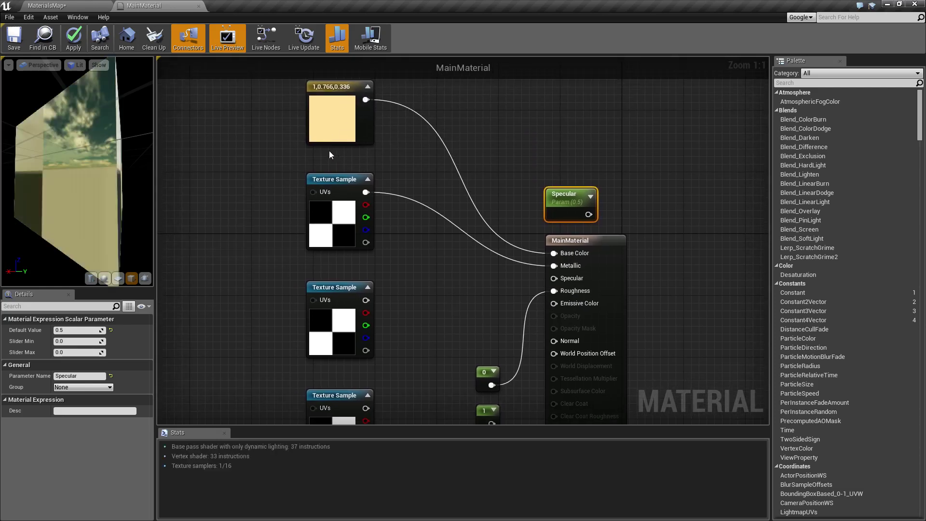
pyautogui.click(23, 40)
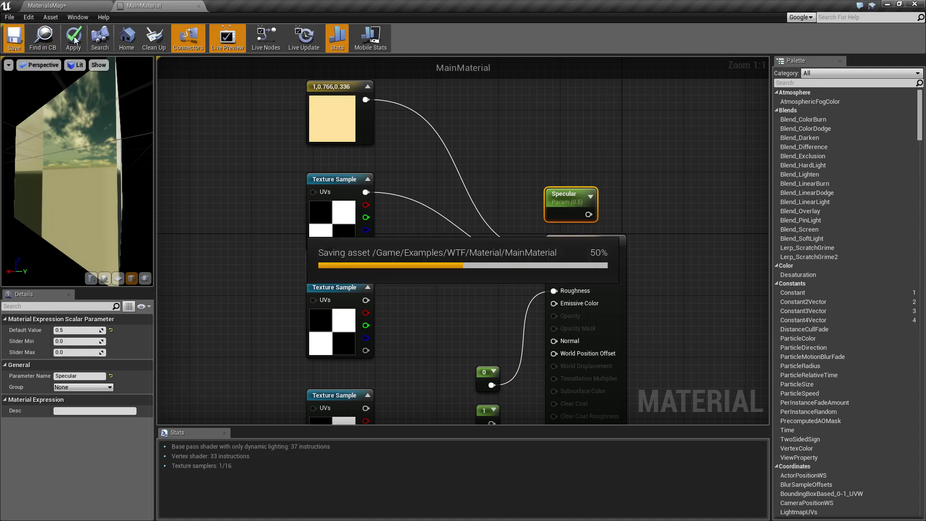
# - Examine reflections on the cube's metallic and non-metallic squares in the MaterialsMap level from several distances and angles
pyautogui.click(66, 7)
pyautogui.keyDown('alt'); pyautogui.moveTo(441, 142); pyautogui.dragTo(442, 174); pyautogui.keyUp('alt')
pyautogui.moveTo(441, 130); pyautogui.dragTo(443, 156, button='right')
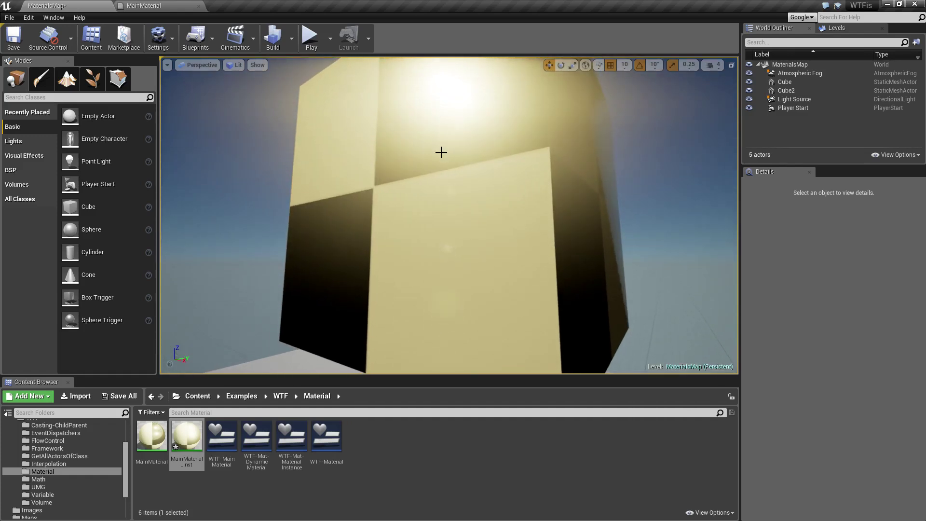
pyautogui.moveTo(440, 151); pyautogui.dragTo(447, 153, button='right')
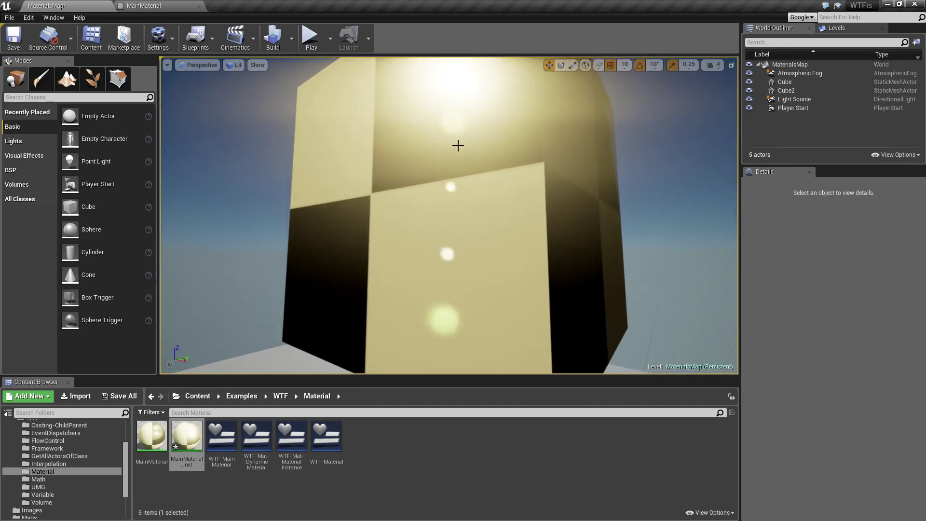
pyautogui.scroll(2, 448, 153)
pyautogui.scroll(-5, 448, 153)
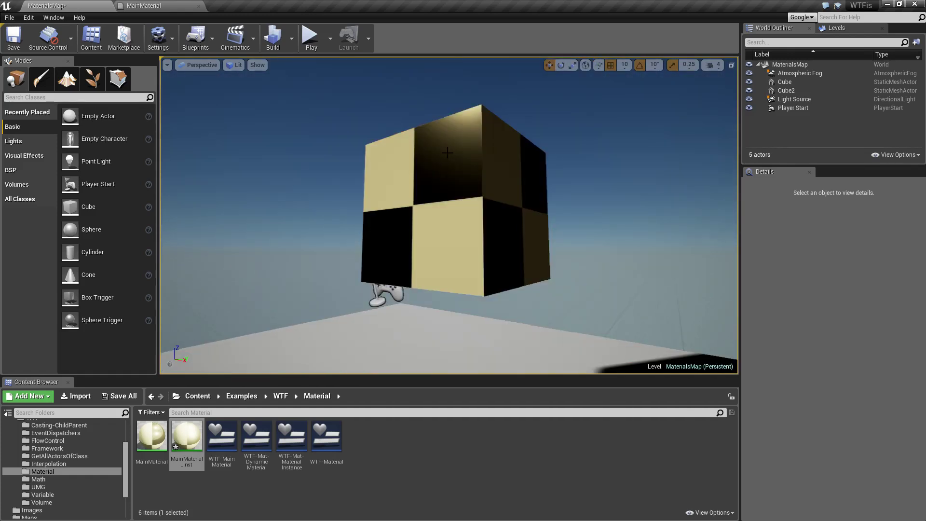
pyautogui.scroll(5, 450, 151)
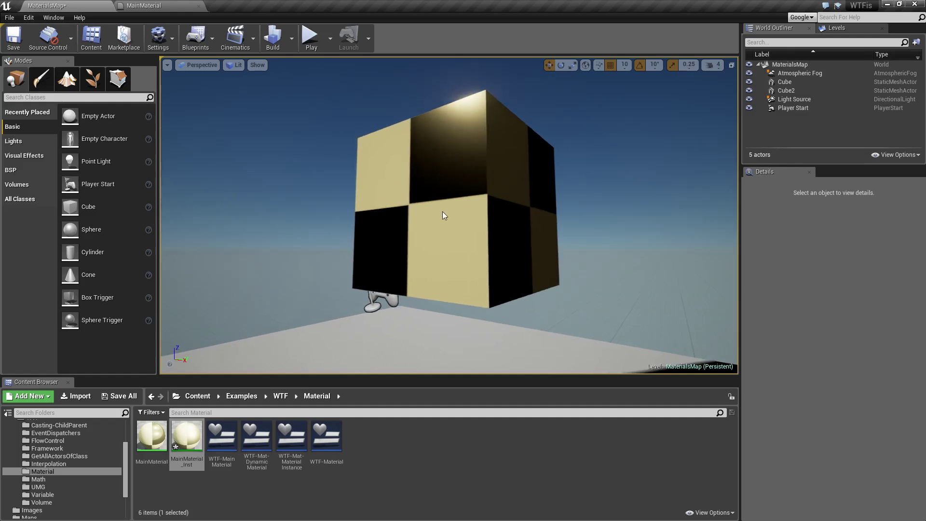
pyautogui.keyDown('alt'); pyautogui.moveTo(445, 216); pyautogui.dragTo(475, 210); pyautogui.keyUp('alt')
pyautogui.moveTo(448, 147)
pyautogui.mouseDown(button='right')
pyautogui.moveTo(416, 173)
pyautogui.moveTo(447, 161)
pyautogui.mouseUp(button='right')
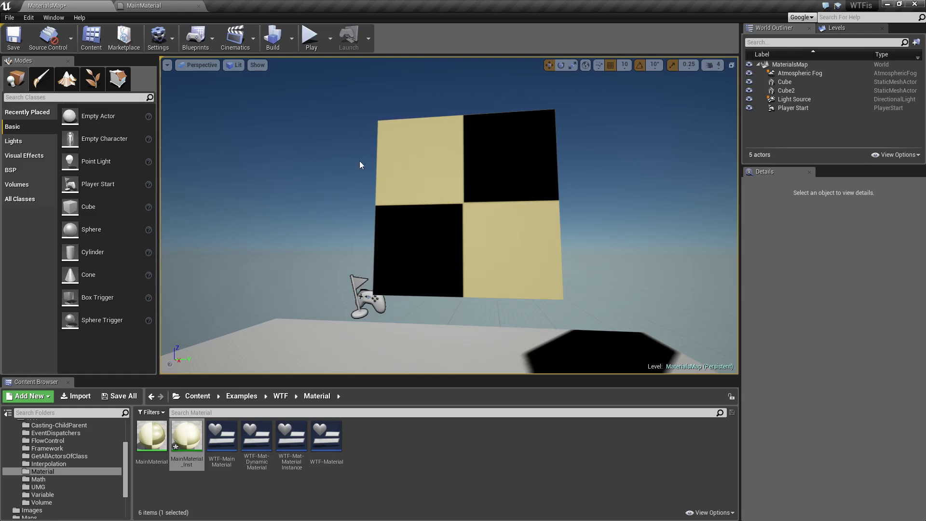
pyautogui.moveTo(418, 143); pyautogui.dragTo(411, 109, button='right')
pyautogui.moveTo(433, 186); pyautogui.dragTo(442, 199, button='right')
pyautogui.moveTo(423, 126); pyautogui.dragTo(415, 110, button='right')
pyautogui.moveTo(451, 151); pyautogui.dragTo(435, 158, button='right')
pyautogui.moveTo(412, 120); pyautogui.dragTo(374, 120, button='right')
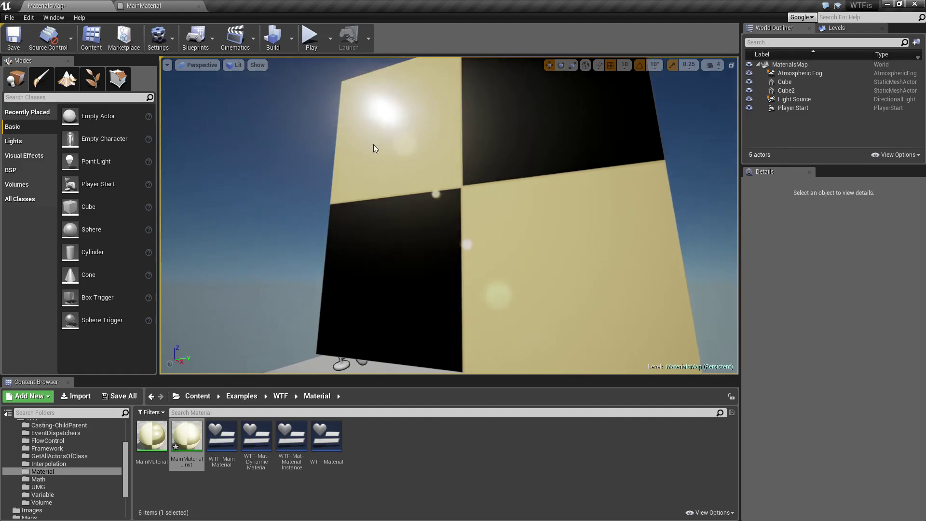
# - Disconnect the Texture Sample from MainMaterial's Metallic input, save the material, and view the cube in the level
pyautogui.click(150, 6)
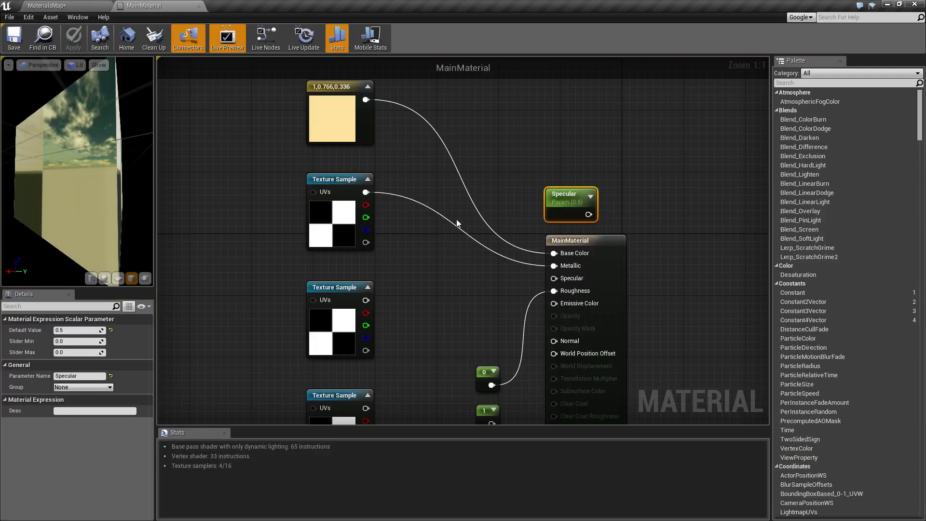
pyautogui.keyDown('alt'); pyautogui.click(365, 192); pyautogui.keyUp('alt')
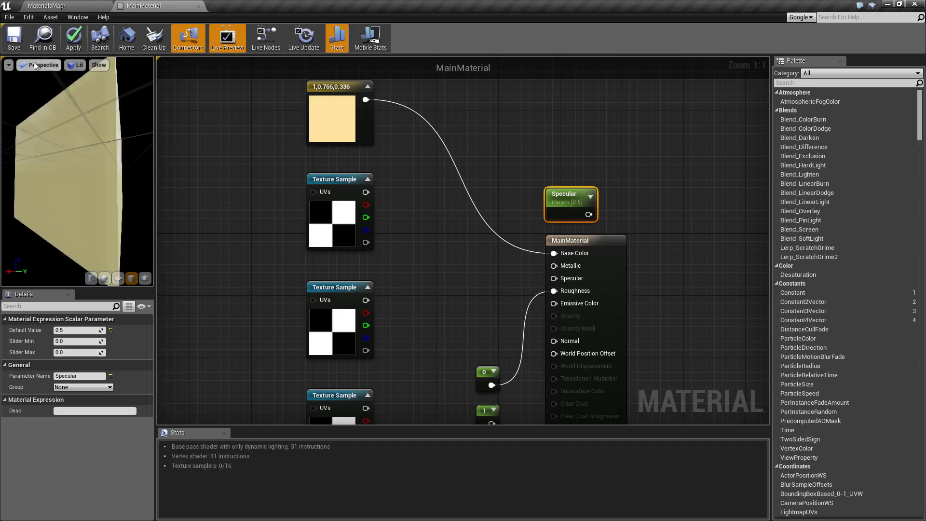
pyautogui.click(57, 4)
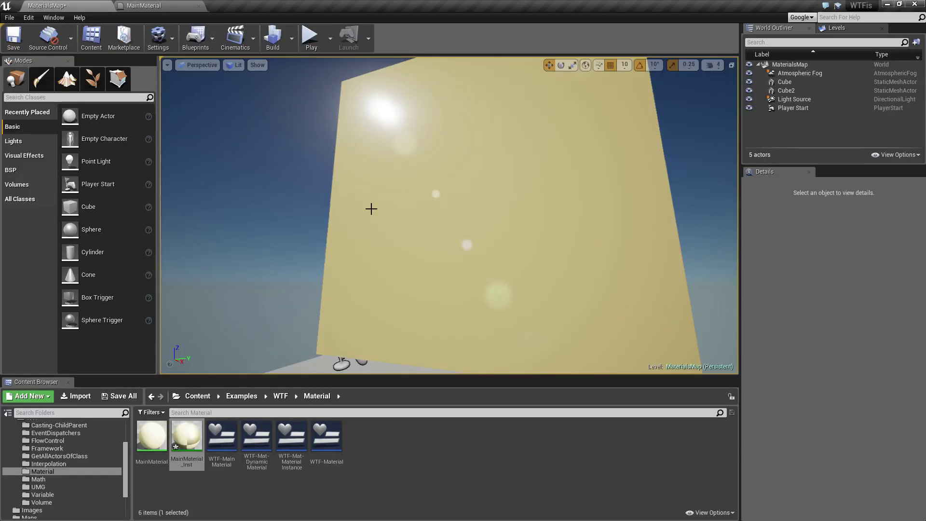
# - Examine the light's reflection on the cube in the MaterialsMap level from several distances and angles
pyautogui.press('s')
pyautogui.moveTo(370, 209); pyautogui.dragTo(371, 209, button='right')
pyautogui.press('w')
pyautogui.keyDown('alt'); pyautogui.moveTo(450, 215); pyautogui.dragTo(461, 183); pyautogui.keyUp('alt')
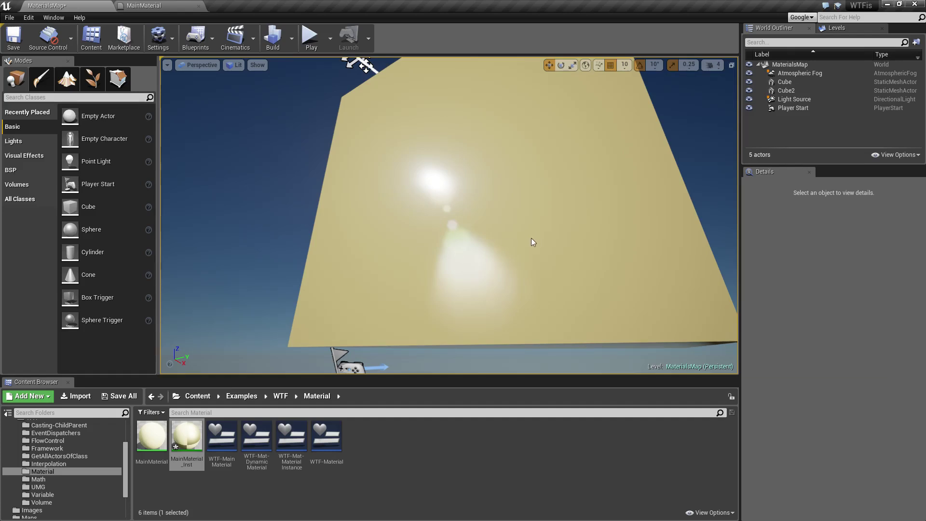
pyautogui.moveTo(531, 238); pyautogui.dragTo(515, 230)
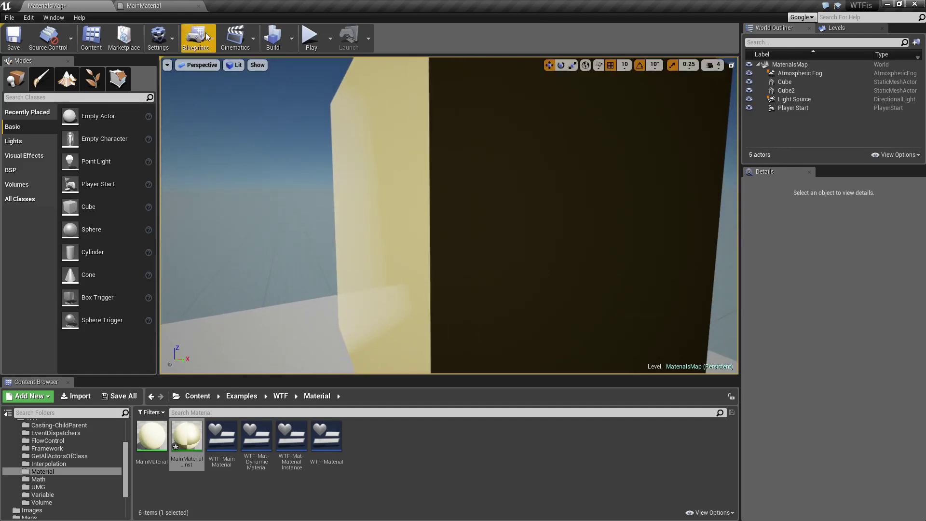
# - Replace the constant 0 on MainMaterial's Roughness input with the constant 1 and save the material
pyautogui.click(158, 4)
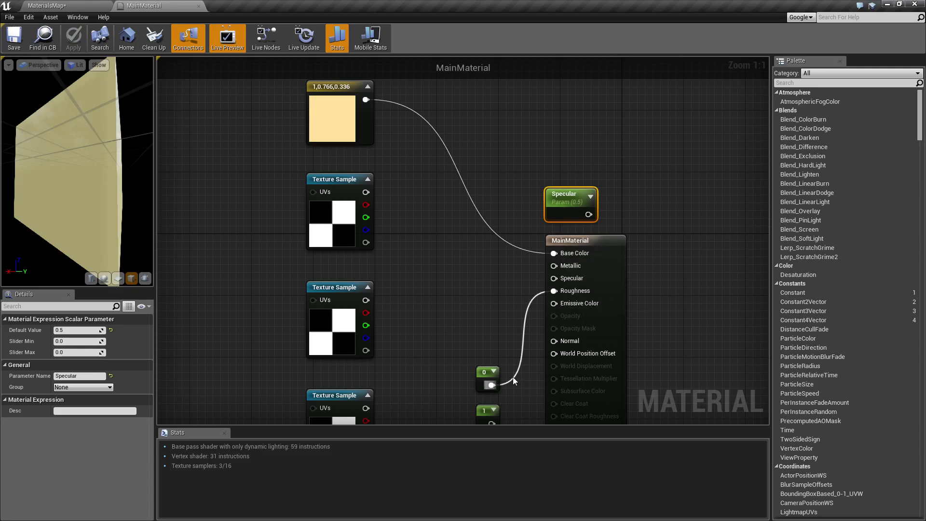
pyautogui.moveTo(480, 326)
pyautogui.mouseDown(button='right')
pyautogui.moveTo(482, 300)
pyautogui.moveTo(476, 308)
pyautogui.mouseUp(button='right')
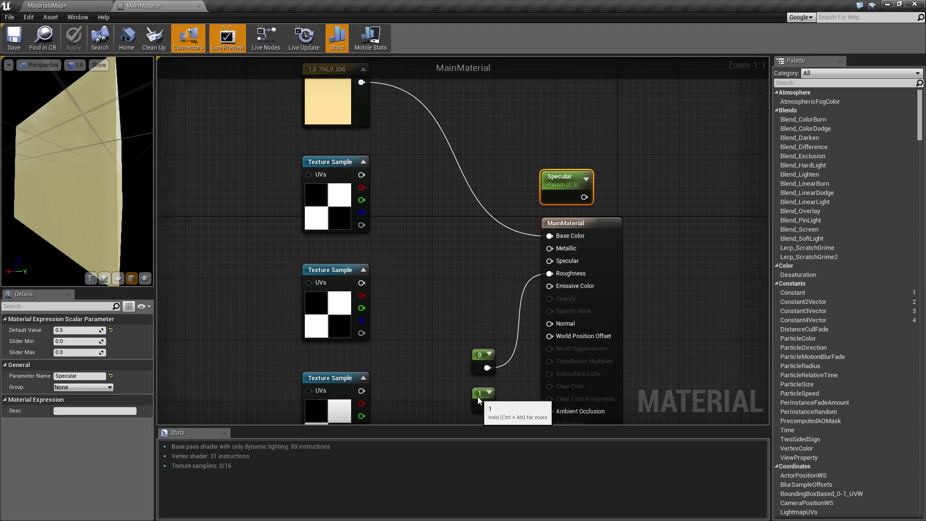
pyautogui.moveTo(478, 396); pyautogui.dragTo(558, 273)
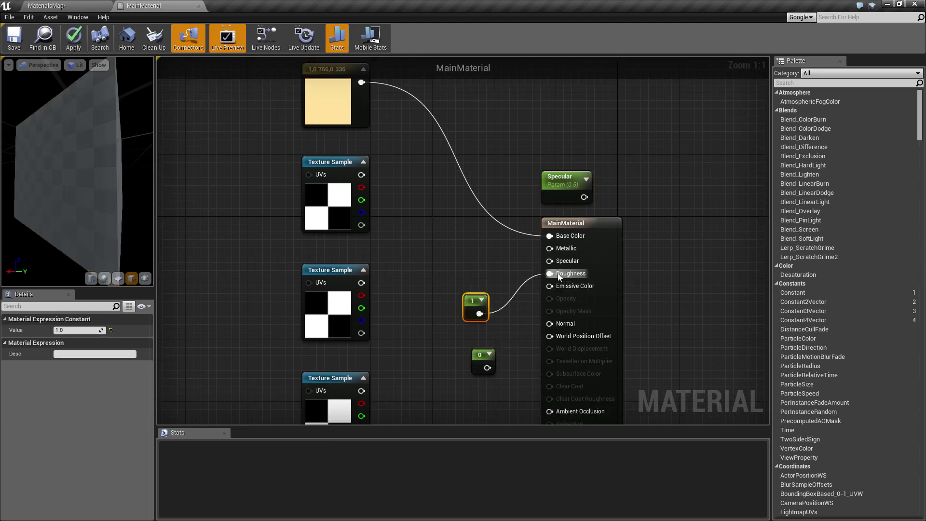
pyautogui.click(14, 38)
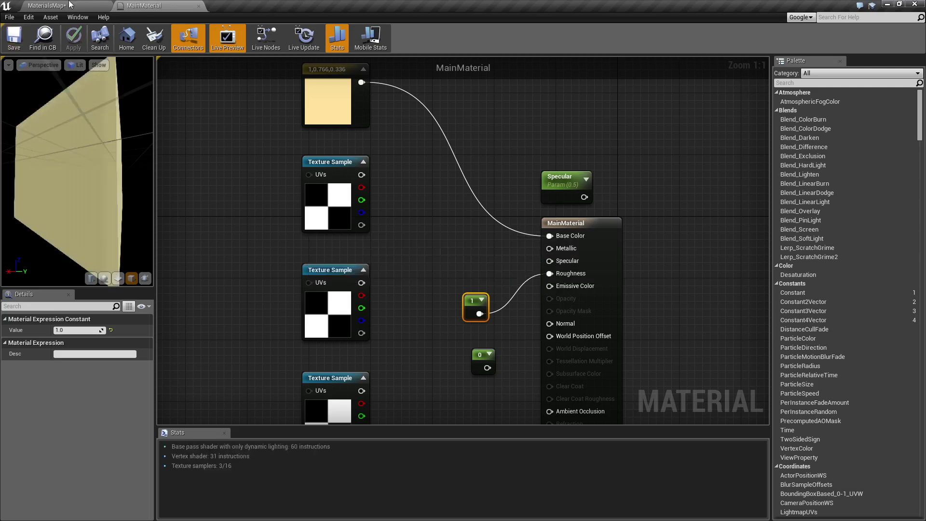
# - Examine the cube's fully rough surface in the MaterialsMap level from several angles
pyautogui.click(70, 5)
pyautogui.moveTo(394, 185); pyautogui.dragTo(444, 135, button='right')
pyautogui.moveTo(340, 86); pyautogui.dragTo(340, 86, button='right')
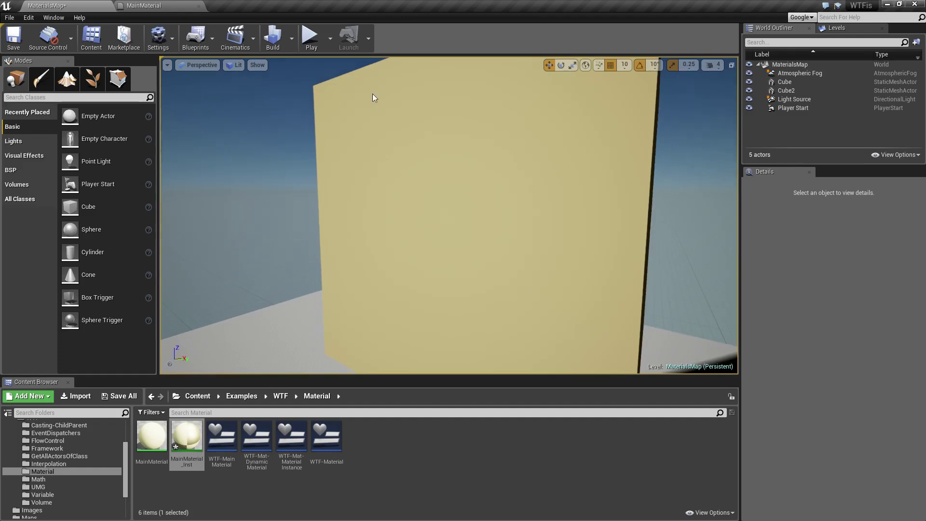
pyautogui.moveTo(373, 94); pyautogui.dragTo(372, 94, button='right')
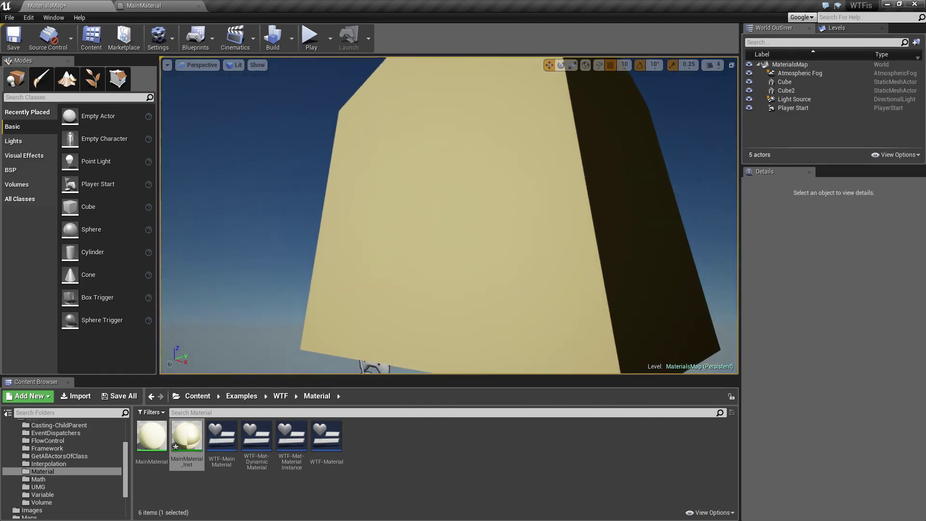
pyautogui.moveTo(449, 195); pyautogui.dragTo(449, 195, button='right')
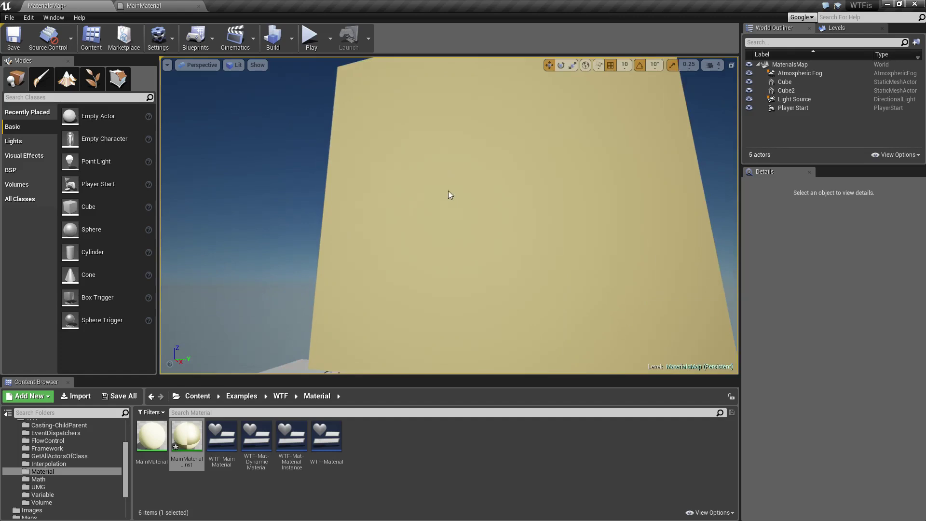
# - Disconnect the constant 1 from Roughness, connect the uppermost checkered Texture Sample to Roughness instead, and save the material
pyautogui.click(151, 4)
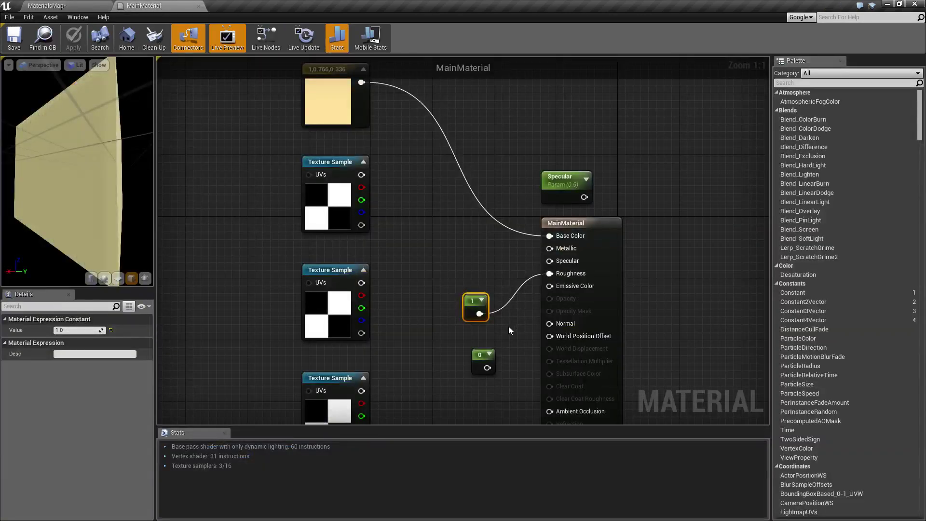
pyautogui.moveTo(520, 296); pyautogui.dragTo(510, 270, button='right')
pyautogui.keyDown('alt'); pyautogui.click(469, 287); pyautogui.keyUp('alt')
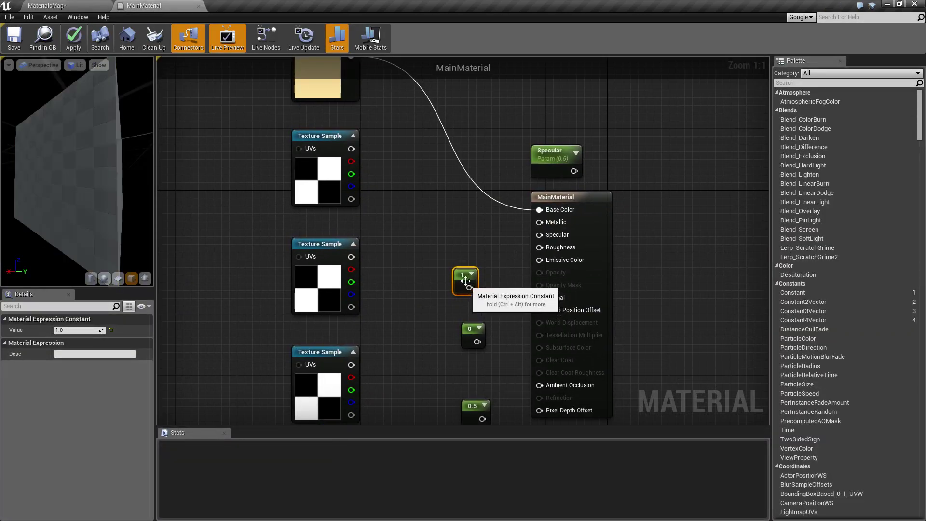
pyautogui.moveTo(350, 149); pyautogui.dragTo(546, 250)
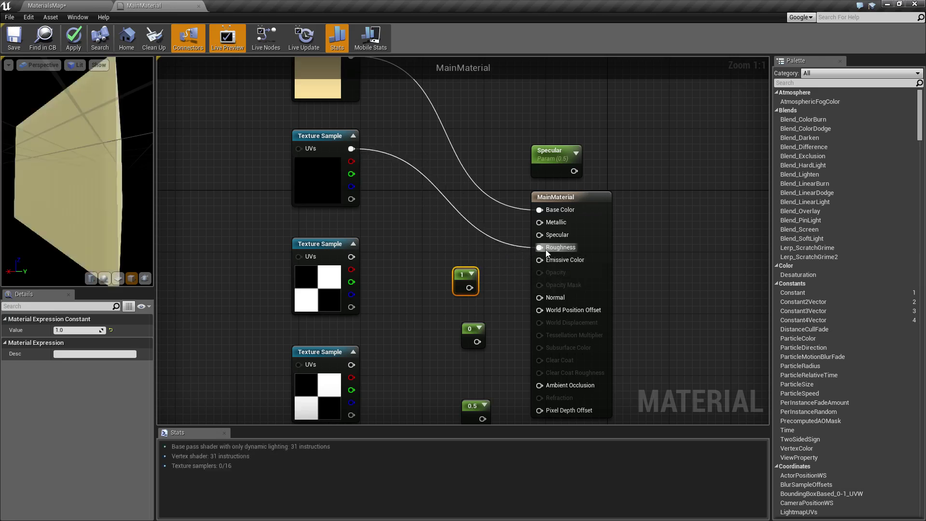
pyautogui.click(14, 39)
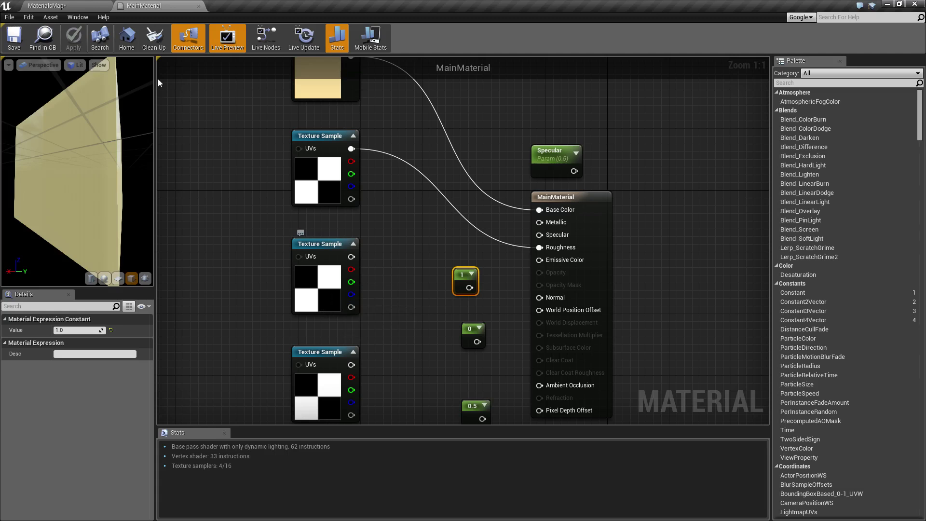
# - Examine how the light reflects across the cube's smooth and rough squares in the MaterialsMap level
pyautogui.click(59, 5)
pyautogui.moveTo(415, 202); pyautogui.dragTo(437, 211, button='right')
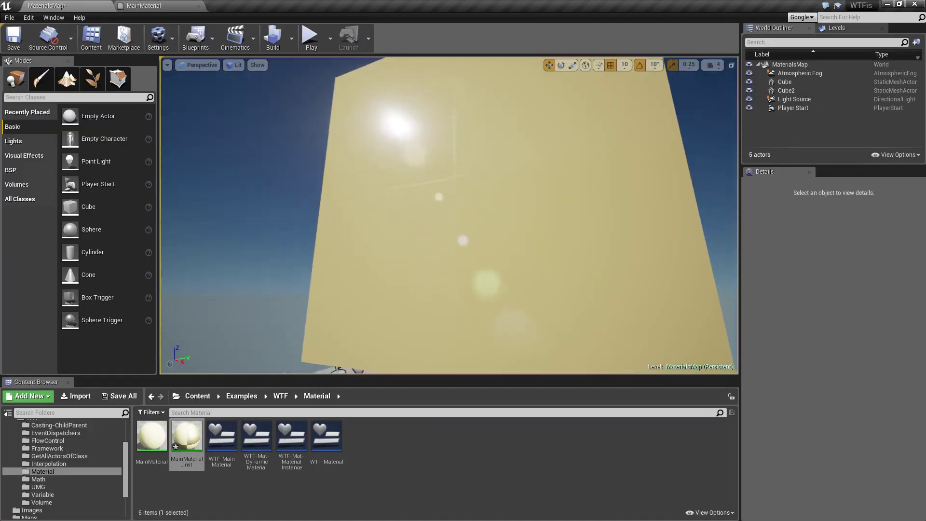
pyautogui.moveTo(558, 198); pyautogui.dragTo(558, 198, button='right')
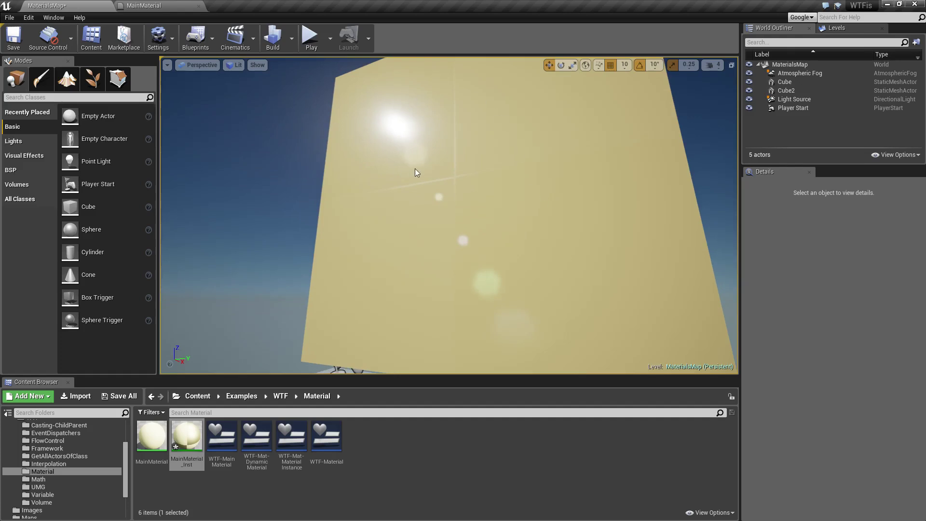
pyautogui.moveTo(443, 194); pyautogui.dragTo(443, 194, button='right')
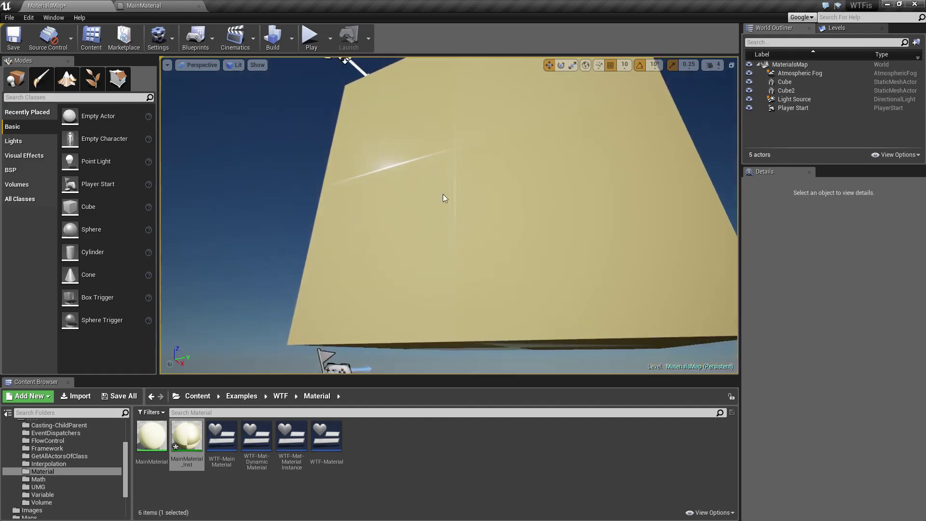
pyautogui.moveTo(461, 236); pyautogui.dragTo(461, 236, button='right')
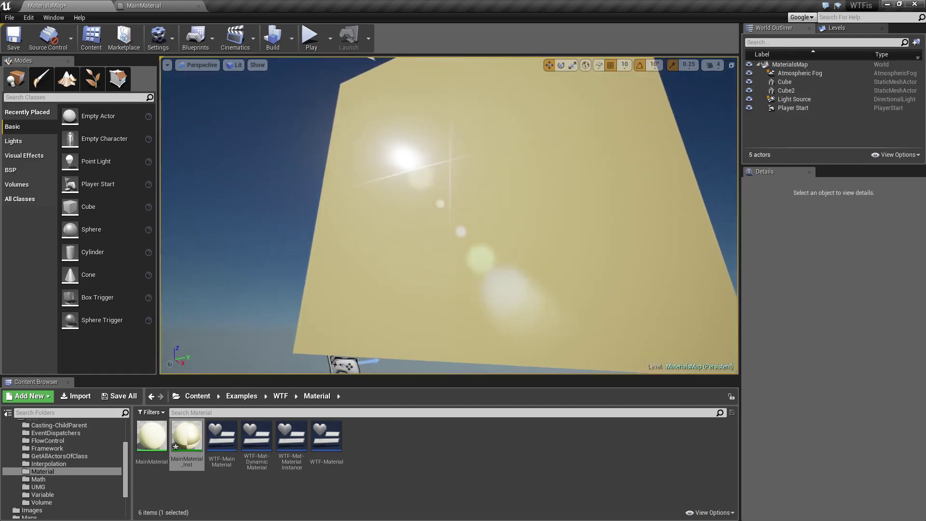
# - Connect the uppermost Texture Sample to MainMaterial's Base Color input as well and save the material
pyautogui.click(140, 6)
pyautogui.moveTo(349, 150); pyautogui.dragTo(540, 210)
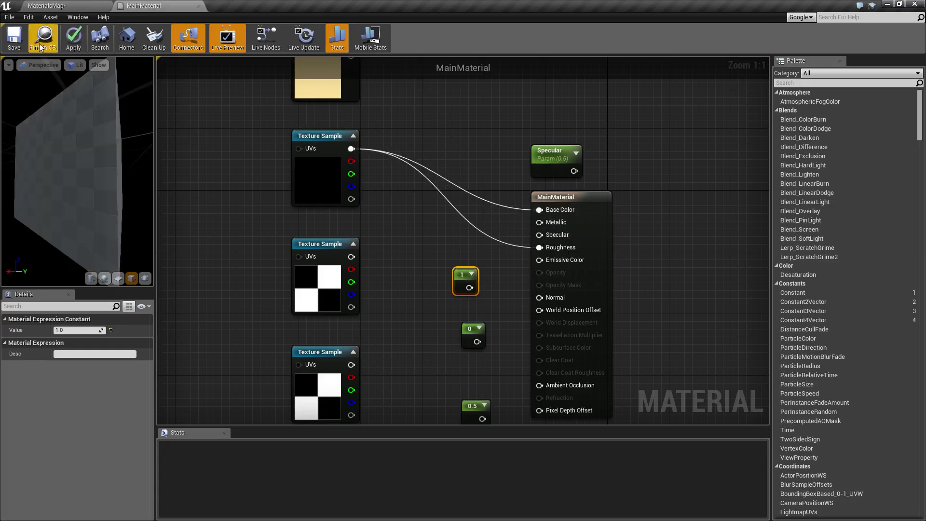
pyautogui.click(14, 40)
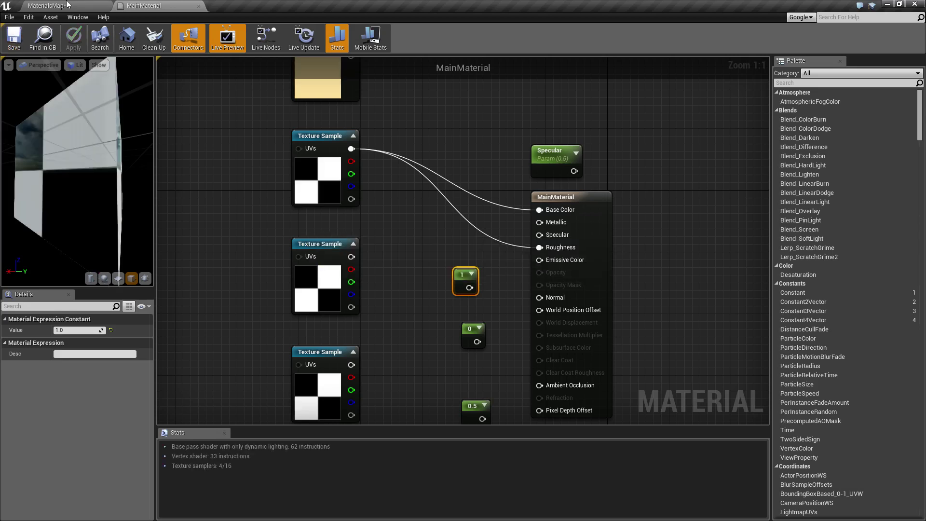
# - Compare the reflections on the cube's black and white squares in the MaterialsMap level
pyautogui.click(66, 5)
pyautogui.moveTo(547, 177); pyautogui.dragTo(499, 202, button='right')
pyautogui.keyDown('alt'); pyautogui.moveTo(449, 215); pyautogui.dragTo(447, 234); pyautogui.keyUp('alt')
pyautogui.moveTo(425, 204); pyautogui.dragTo(424, 204, button='right')
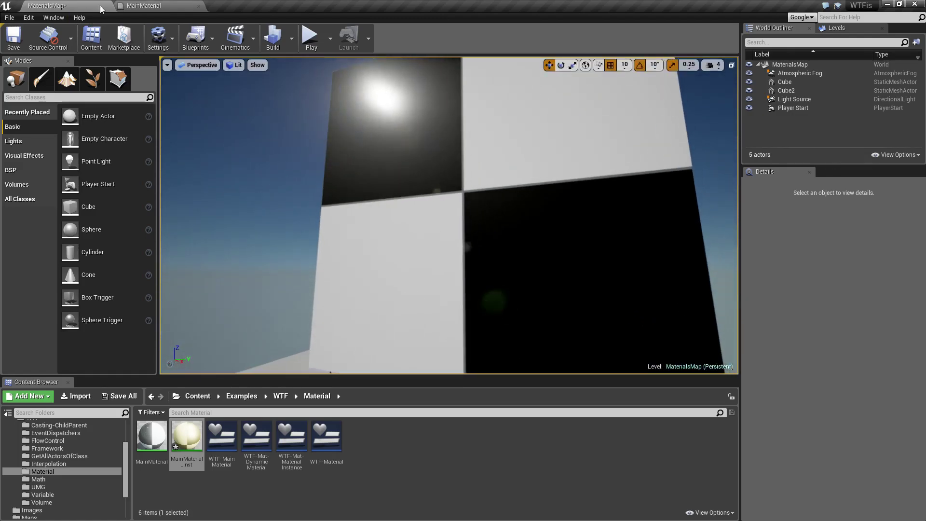
# - Disconnect the Texture Sample from both the Roughness and Base Color inputs of MainMaterial
pyautogui.click(185, 6)
pyautogui.keyDown('alt'); pyautogui.click(540, 247); pyautogui.keyUp('alt')
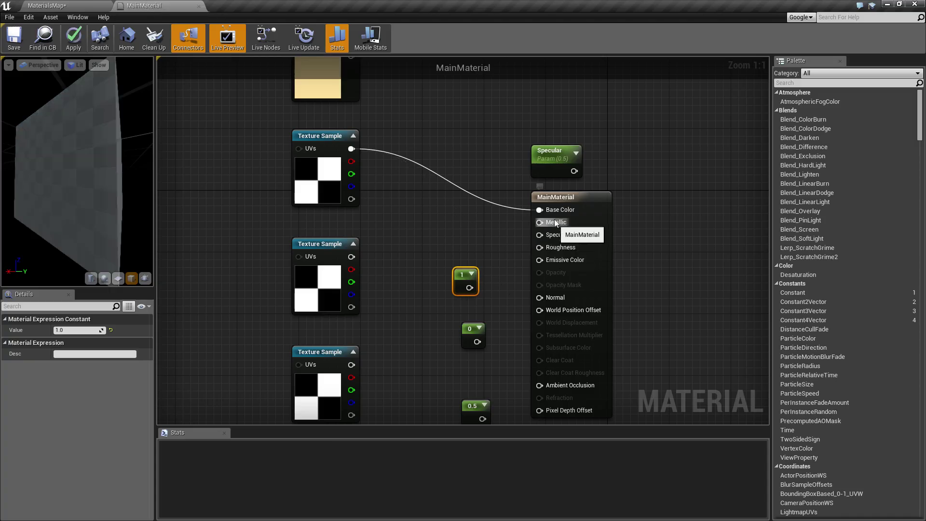
pyautogui.keyDown('alt'); pyautogui.click(539, 210); pyautogui.keyUp('alt')
pyautogui.scroll(-6, 497, 208)
pyautogui.scroll(6, 514, 226)
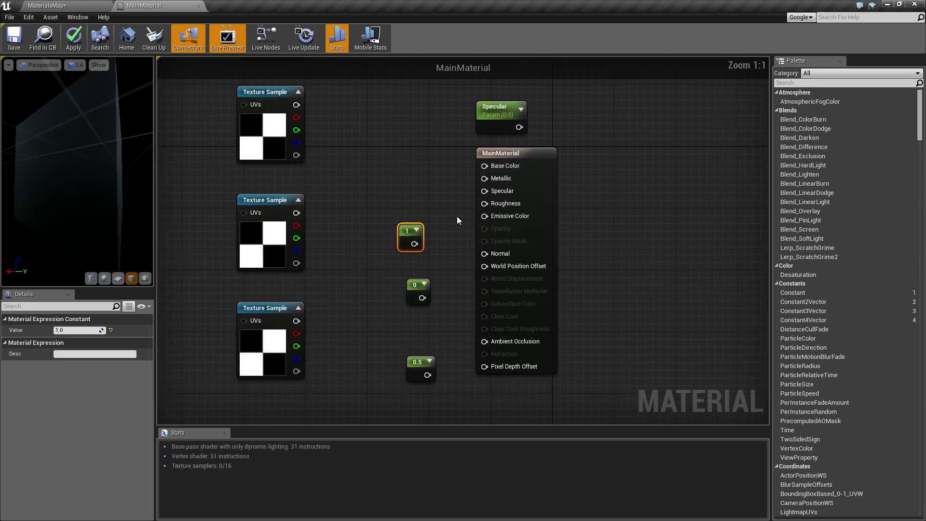
pyautogui.moveTo(586, 243); pyautogui.dragTo(537, 235, button='right')
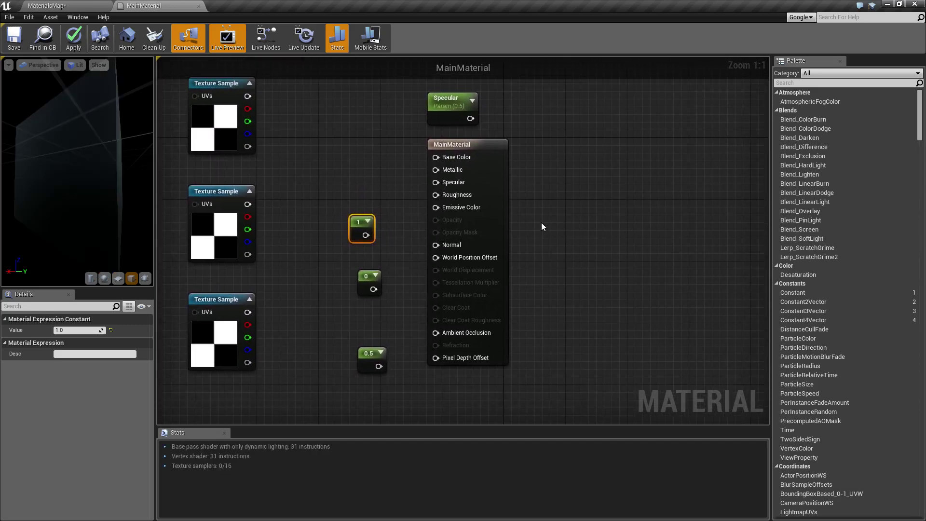
# - Select the MainMaterial node and review its material inputs
pyautogui.click(462, 145)
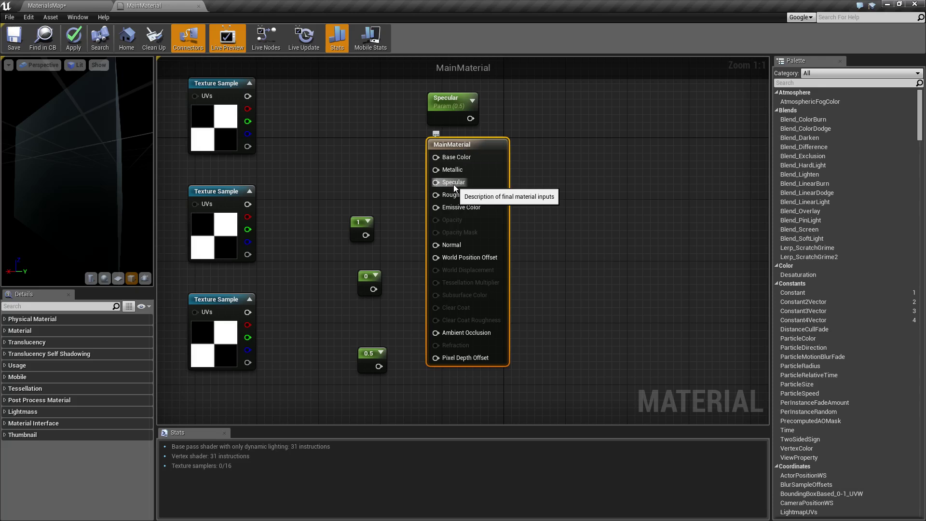
pyautogui.moveTo(378, 189); pyautogui.dragTo(486, 209, button='right')
pyautogui.moveTo(548, 215); pyautogui.dragTo(515, 191, button='right')
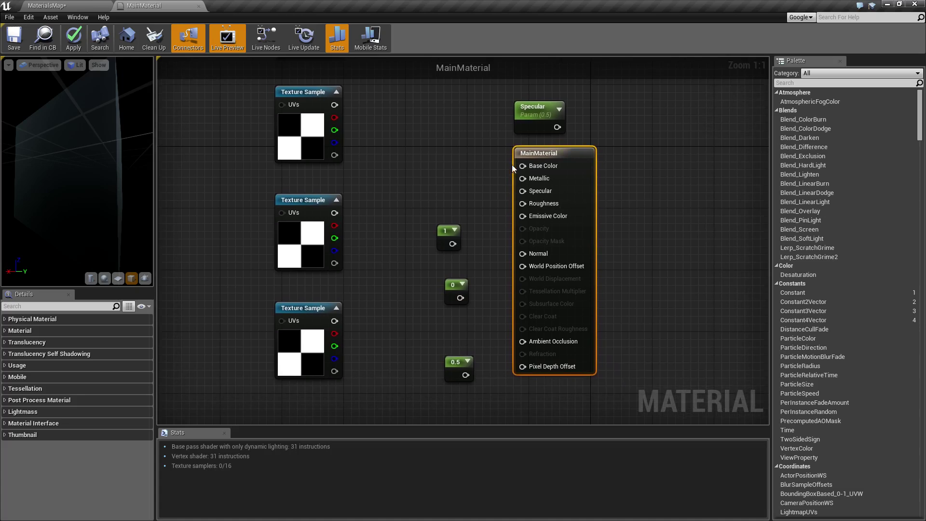